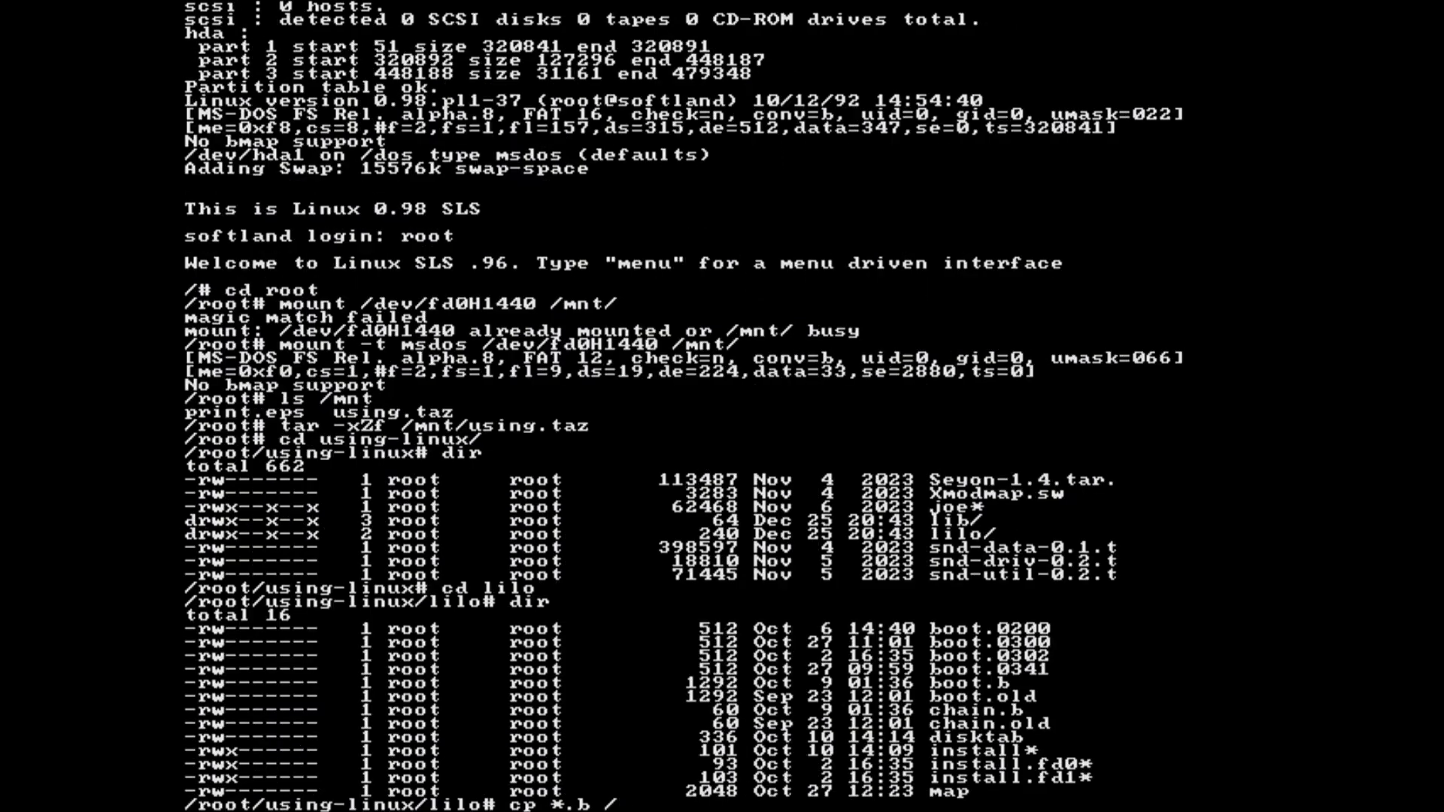
# Copy the LILO .b boot files into /etc/lilo and find the root entry in /etc/passwd in joe
pyautogui.write('etc/lilo')
pyautogui.press('Return')
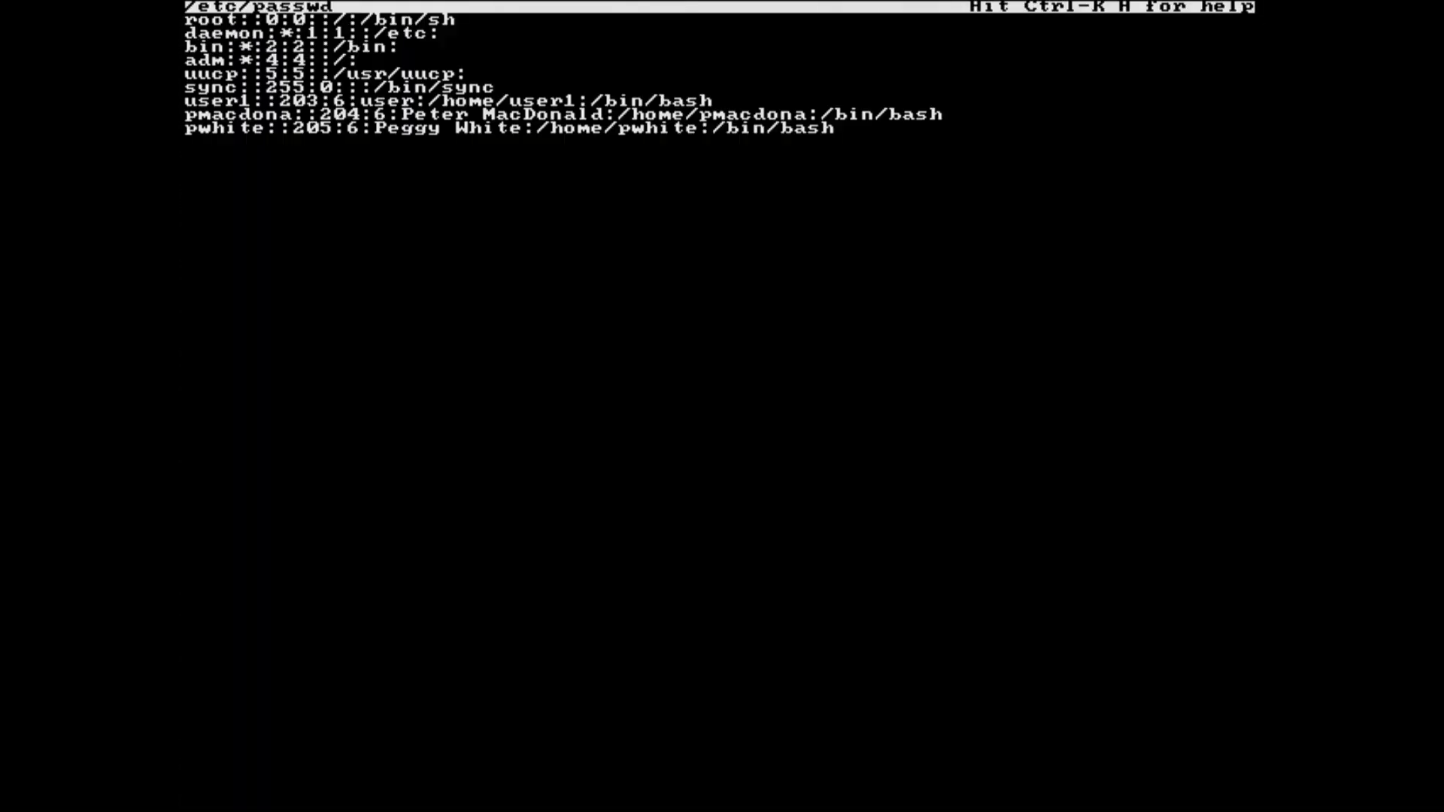
pyautogui.write('root::0:0::/root:/bin/sh')
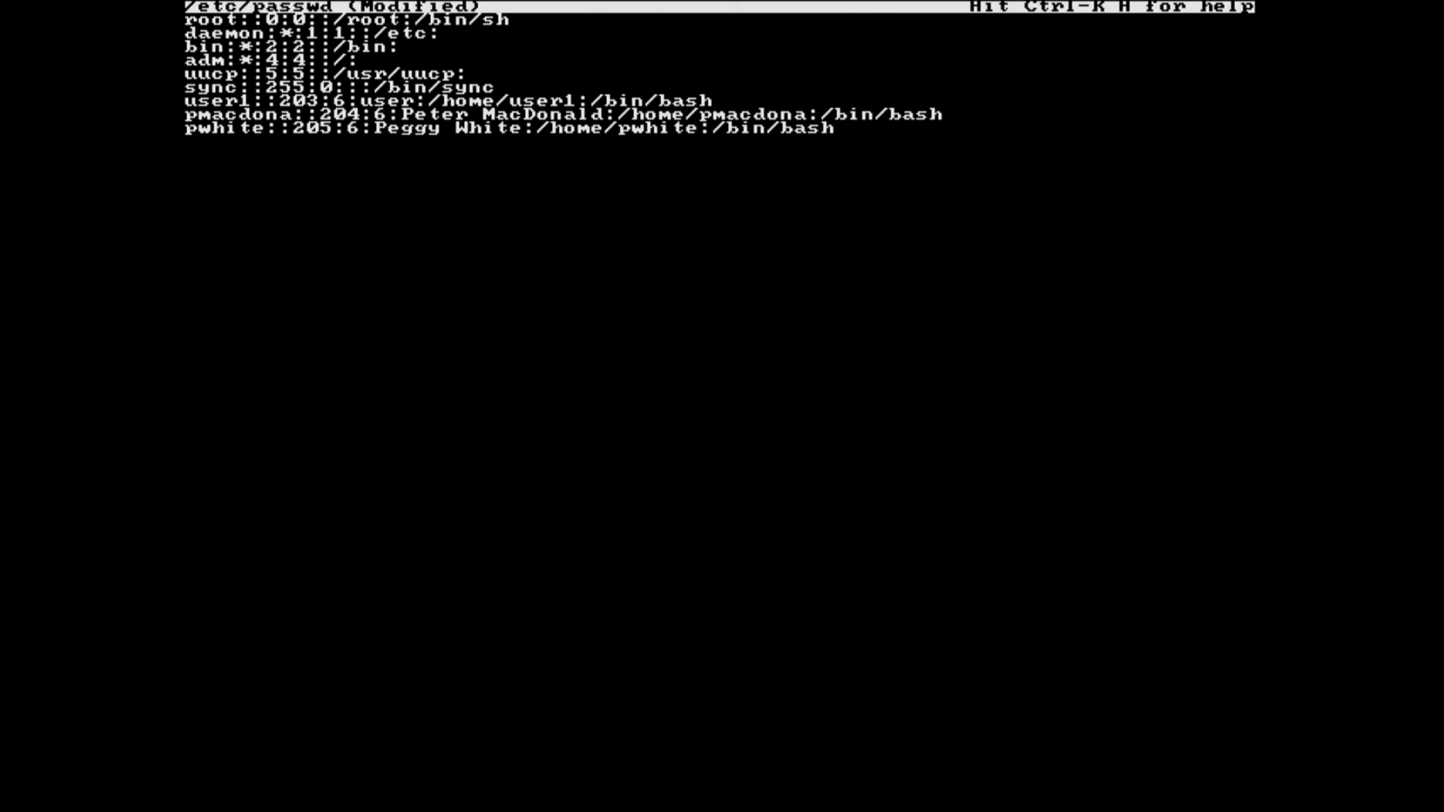
pyautogui.hotkey('ctrl', 'k')
# Exit joe and list the using-linux folder, which shows the linux and sndkit directories
pyautogui.press('l')
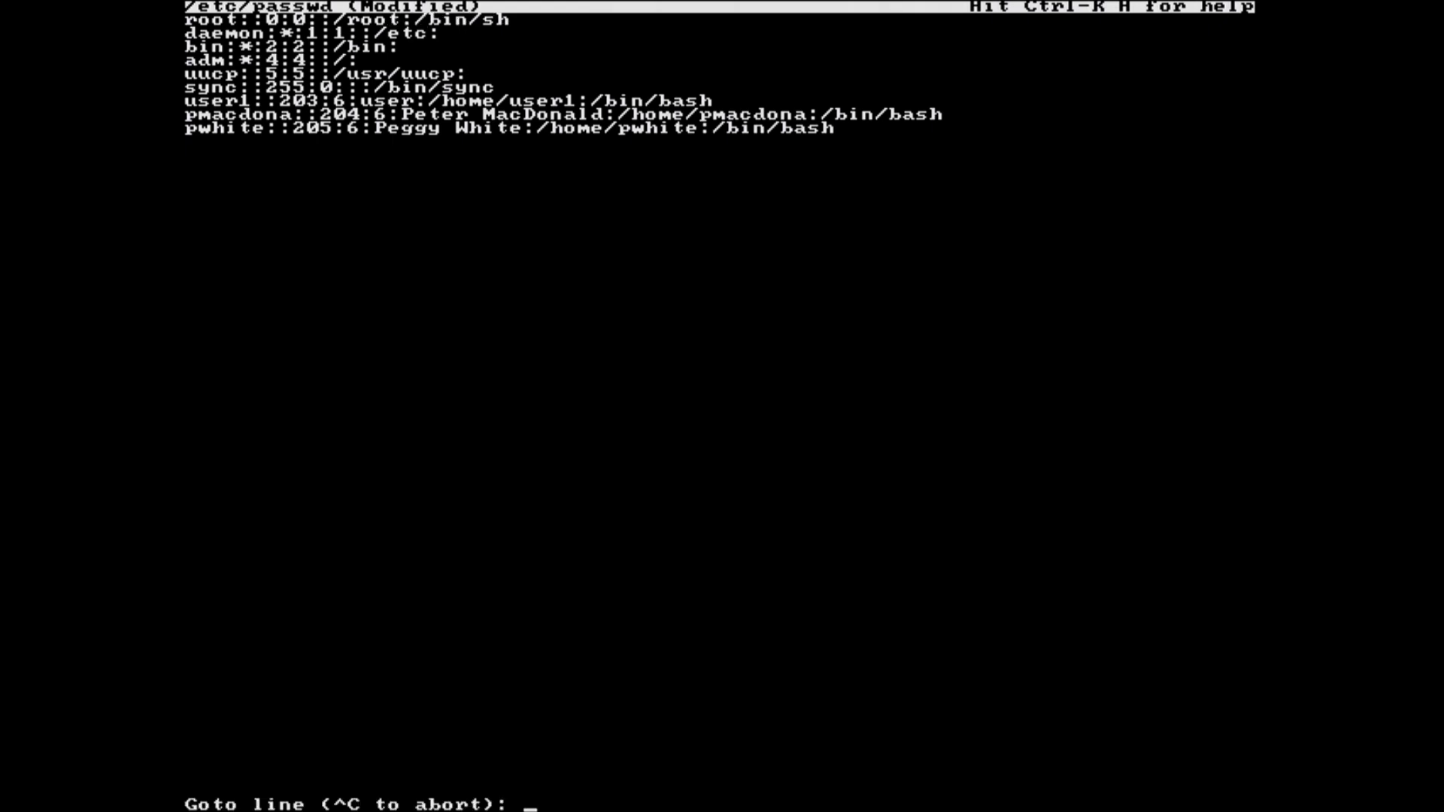
pyautogui.hotkey('ctrl', 'c')
pyautogui.hotkey('ctrl', 'k')
pyautogui.write('xdir')
pyautogui.press('Return')
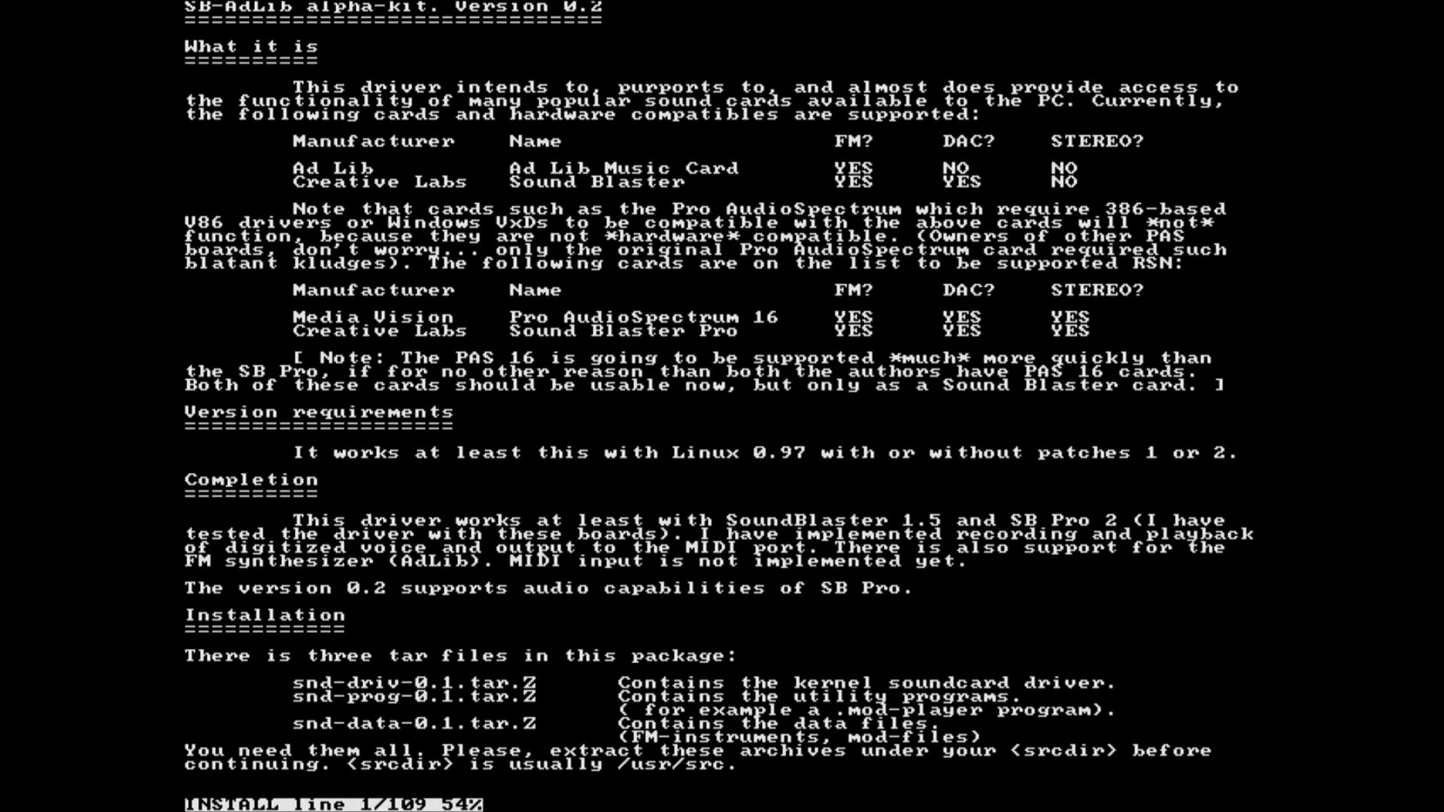
# Page through the SB-AdLib INSTALL notes to the end and quit less
pyautogui.press('space')
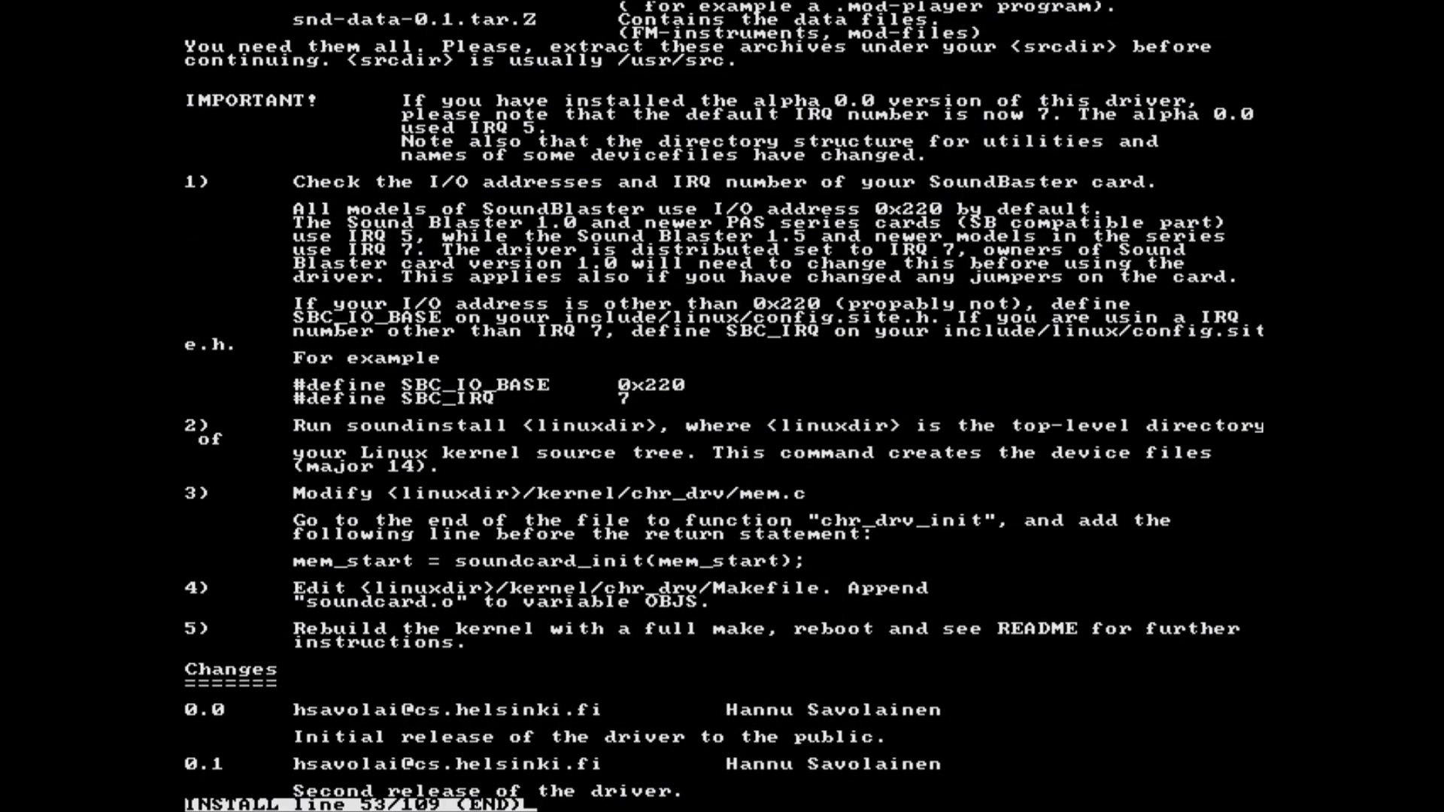
pyautogui.write('q')
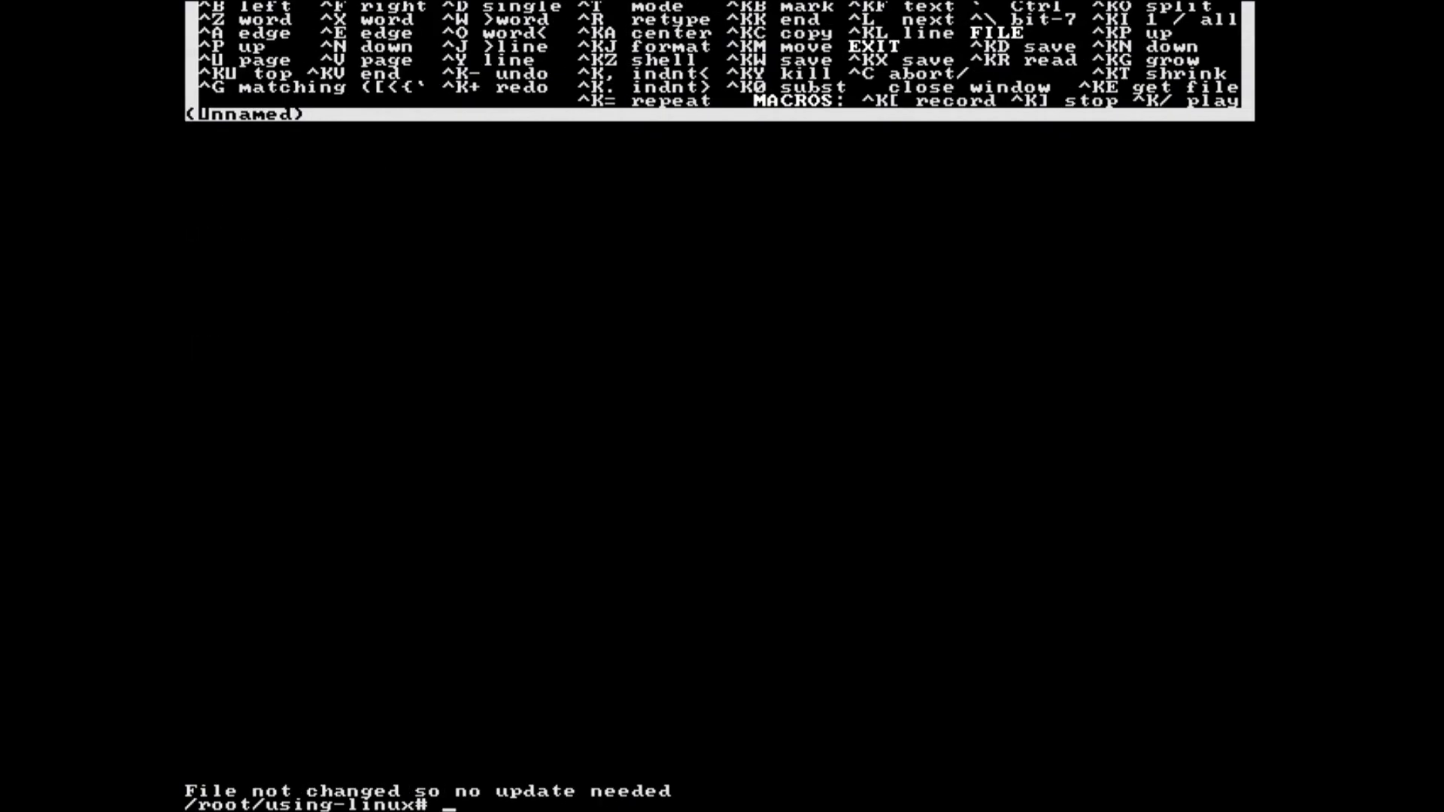
pyautogui.write('cp joe /usr/bin/')
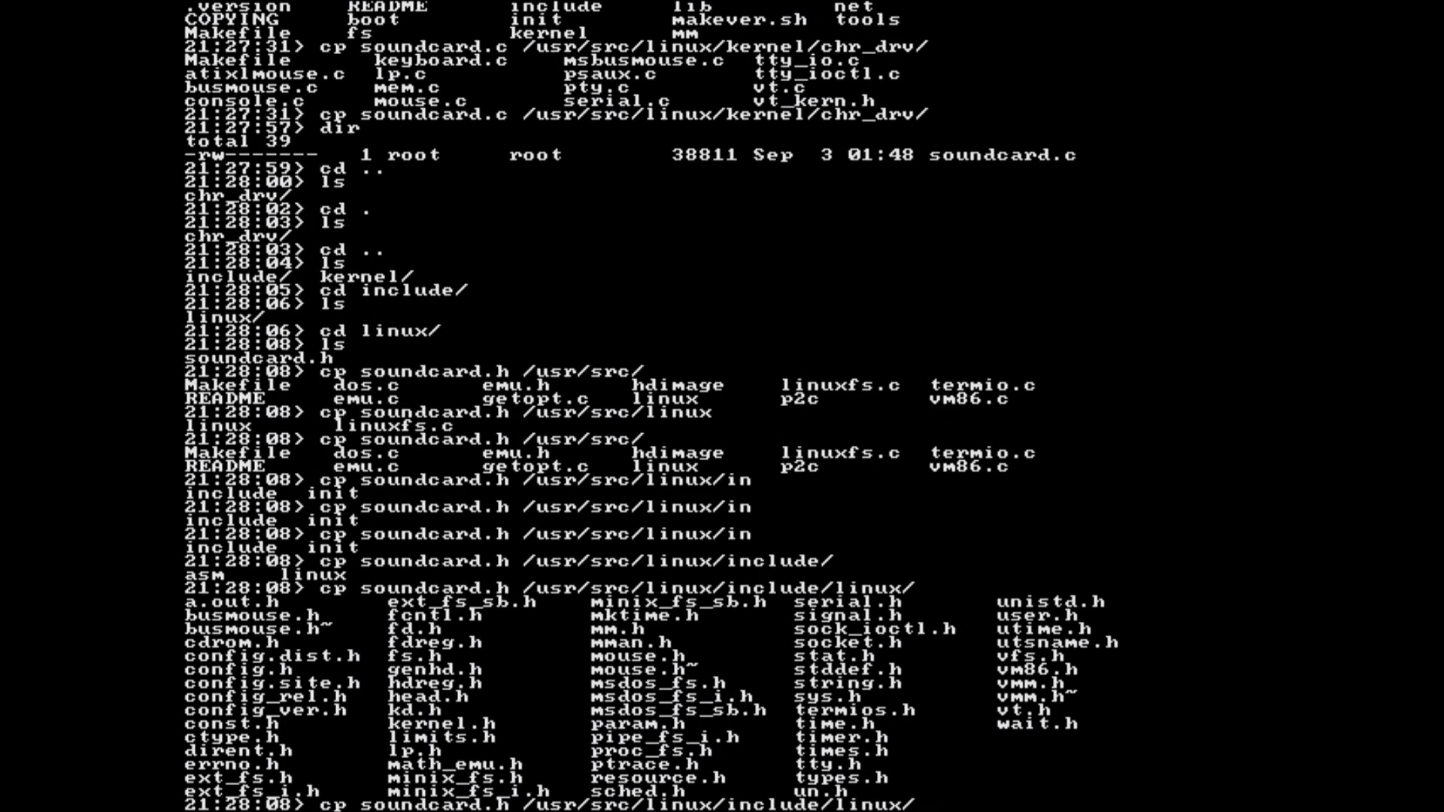
# Copy soundcard.h into include/linux and run ./soundinstall on /usr/src/linux
pyautogui.press('Return')
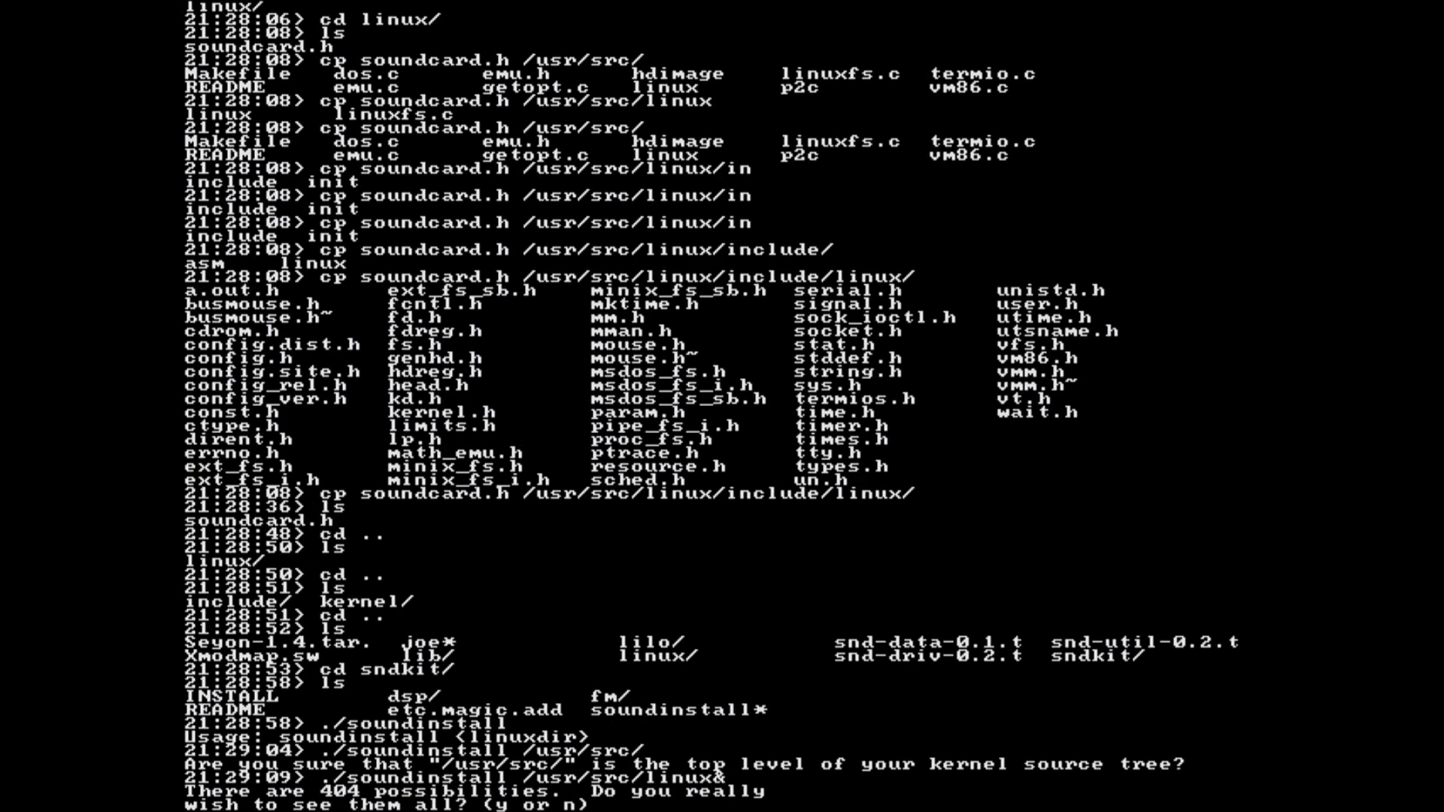
pyautogui.press('n')
pyautogui.press('Tab')
pyautogui.press('Tab')
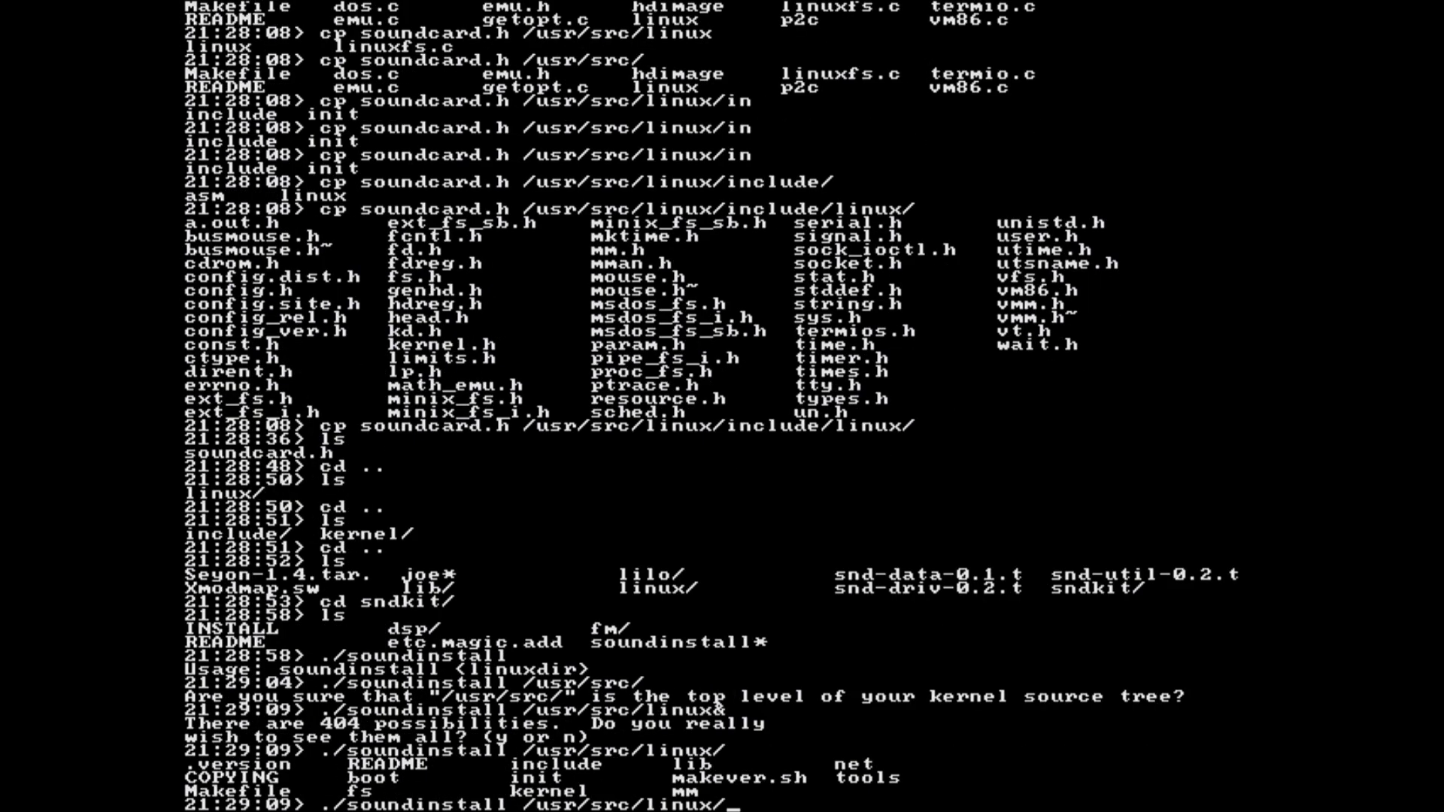
pyautogui.press('BackSpace')
pyautogui.press('Return')
# Add soundcard_init(mem_start); to mem.c, soundcard.o to the Makefile OBJS, and an SBC_IRQ define
pyautogui.write('s')
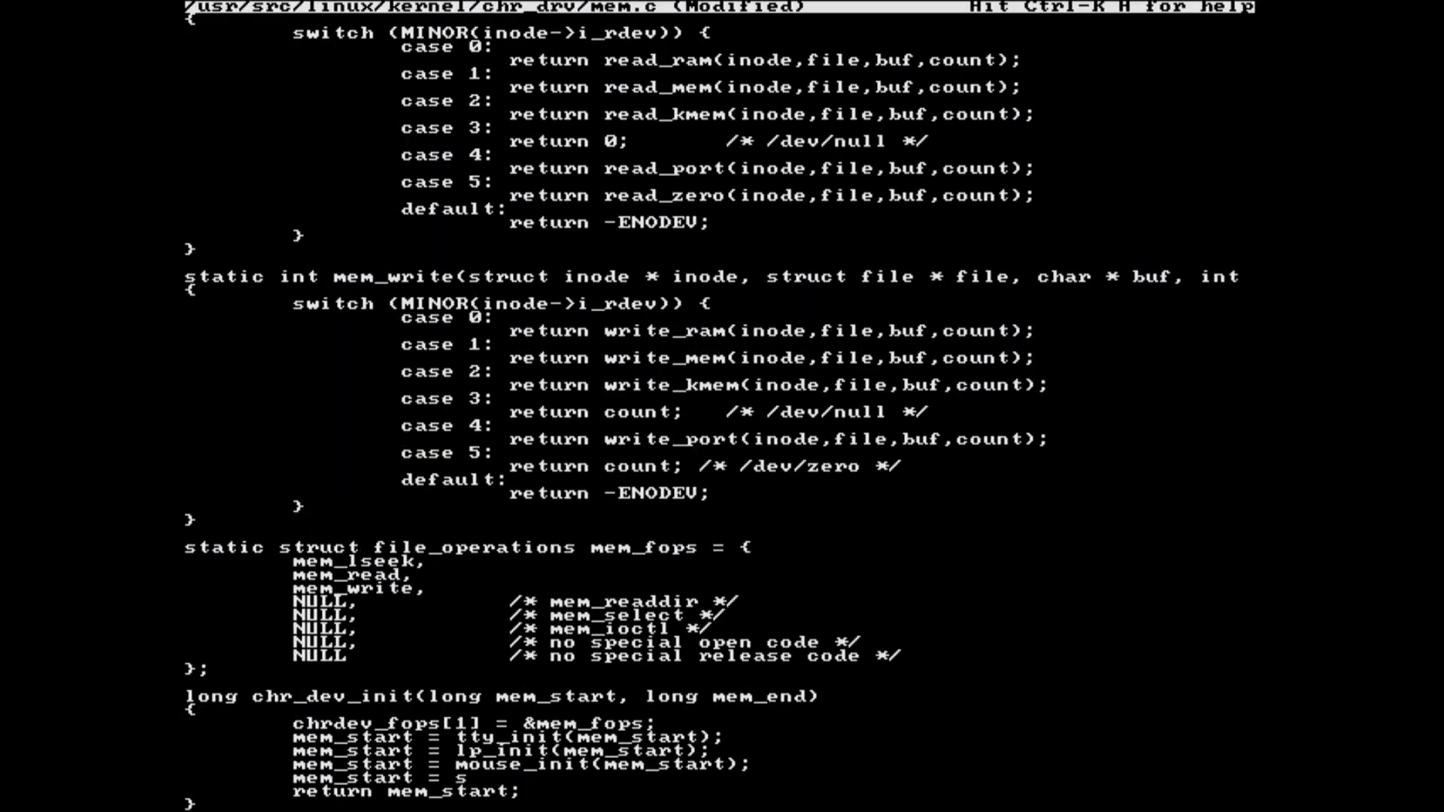
pyautogui.write('oundcard_init(mem_start);')
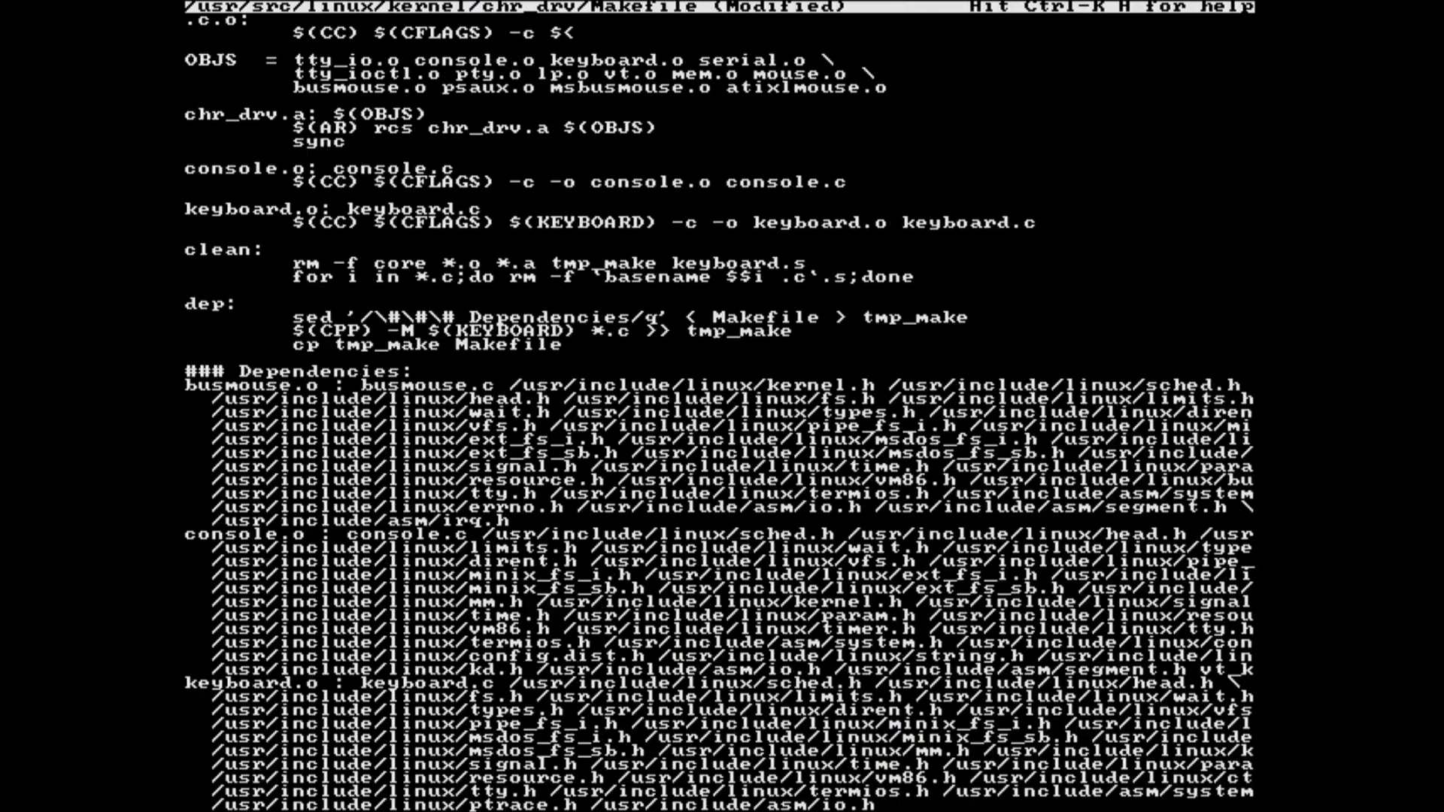
pyautogui.write('soundcard.o')
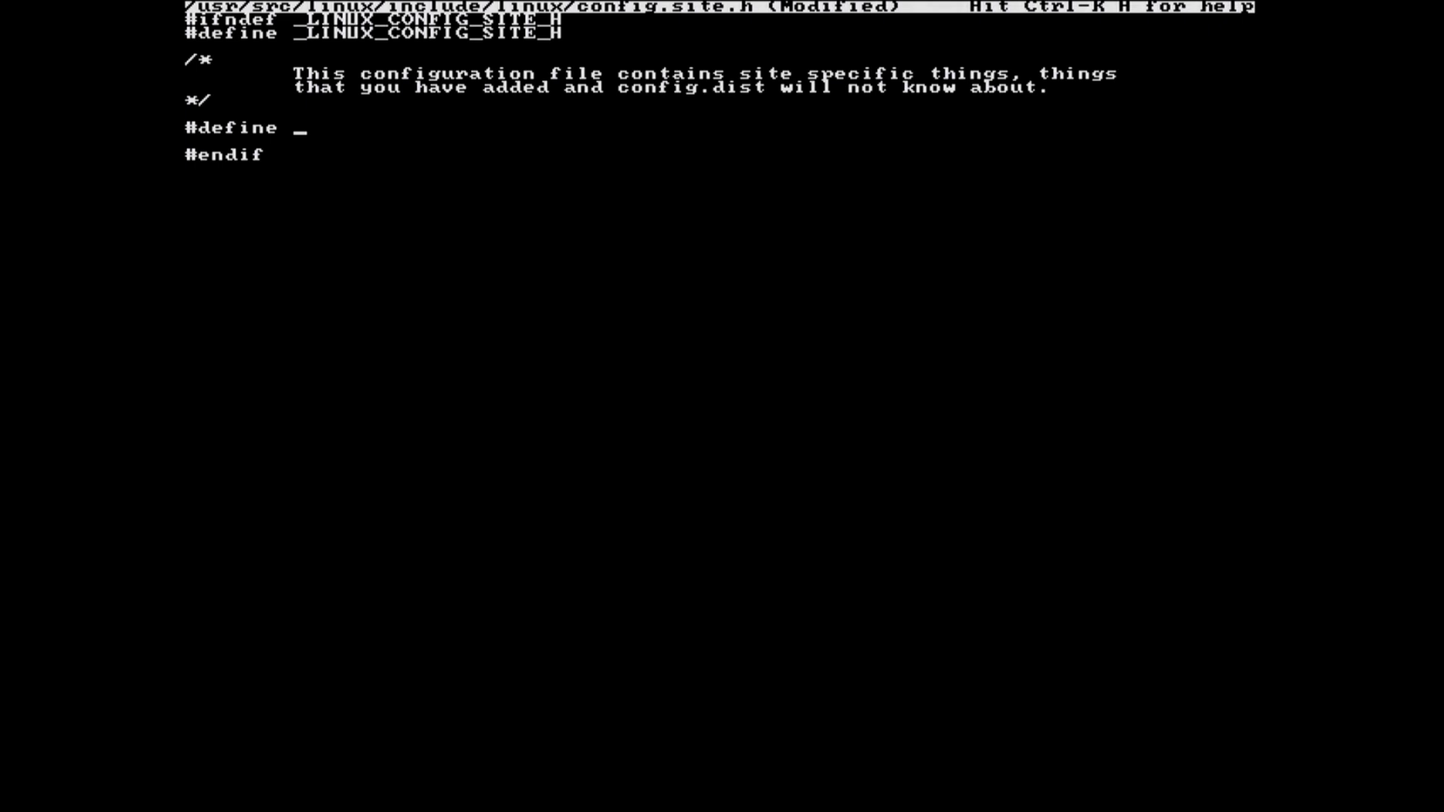
pyautogui.write('SBC_IRQ')
pyautogui.press('Tab')
pyautogui.press('Tab')
# Set SBC_IRQ to 5 and link /usr/include/linux and asm to the kernel source headers
pyautogui.write('5')
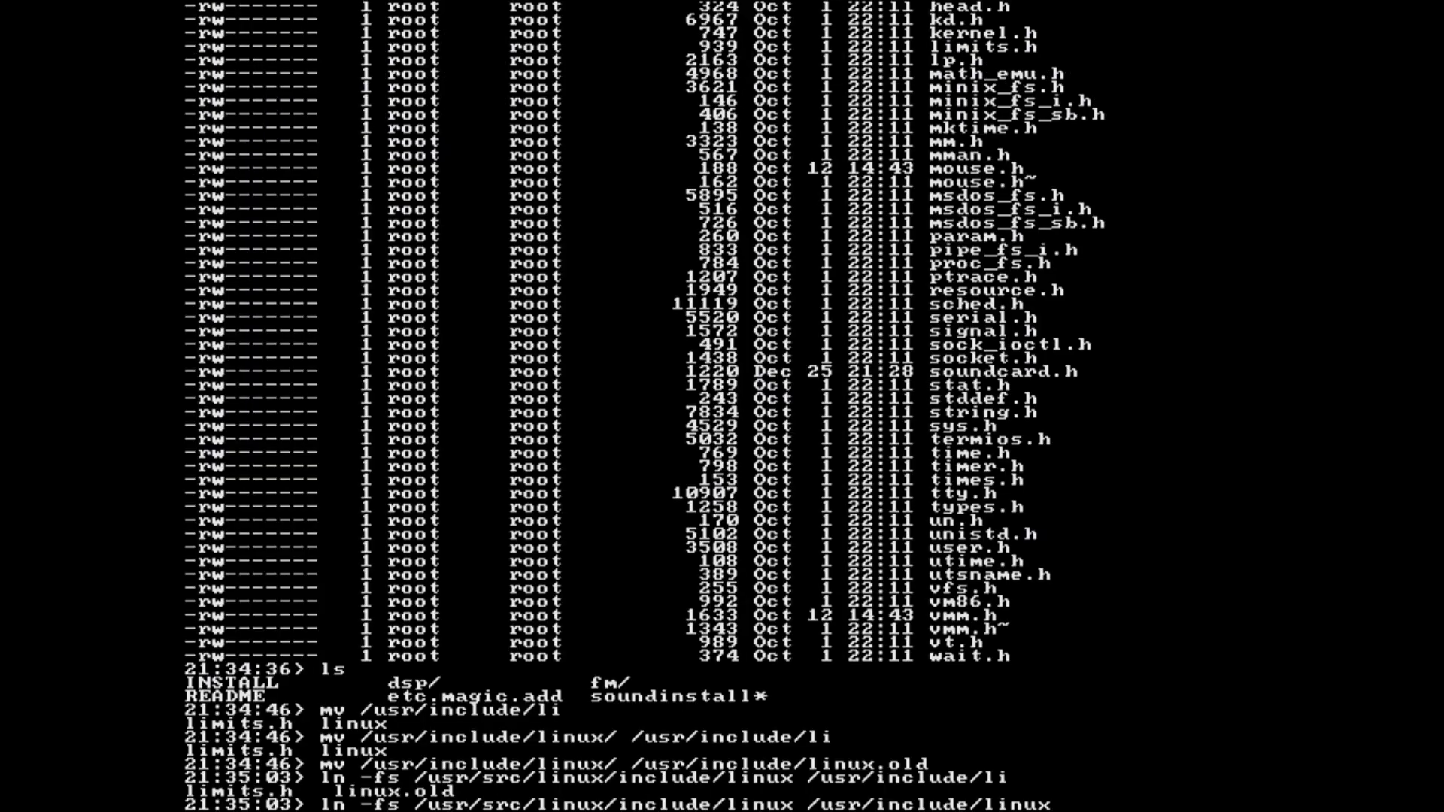
pyautogui.press('Return')
pyautogui.press('Up')
pyautogui.press('BackSpace')
pyautogui.press('BackSpace')
pyautogui.press('BackSpace')
pyautogui.press('BackSpace')
pyautogui.press('BackSpace')
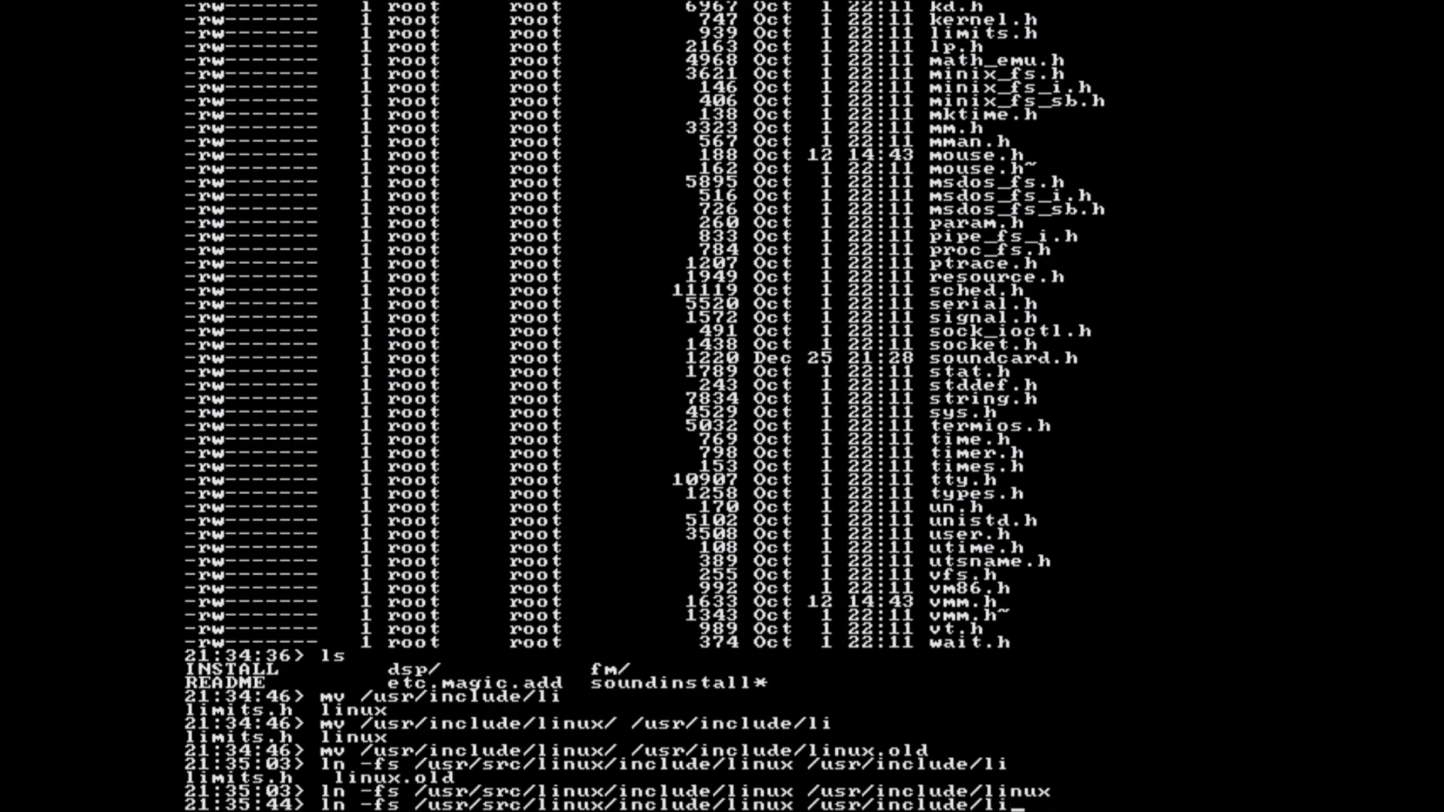
pyautogui.write('asm')
pyautogui.press('Left')
pyautogui.press('Left')
pyautogui.press('Left')
pyautogui.press('Left')
pyautogui.press('Left')
pyautogui.press('Left')
pyautogui.press('Left')
pyautogui.press('Left')
pyautogui.press('Left')
pyautogui.press('Left')
pyautogui.press('Left')
pyautogui.press('Left')
pyautogui.press('Left')
pyautogui.press('Left')
pyautogui.press('Left')
pyautogui.press('Left')
pyautogui.press('Left')
pyautogui.press('BackSpace')
pyautogui.press('BackSpace')
pyautogui.press('BackSpace')
pyautogui.press('BackSpace')
pyautogui.press('BackSpace')
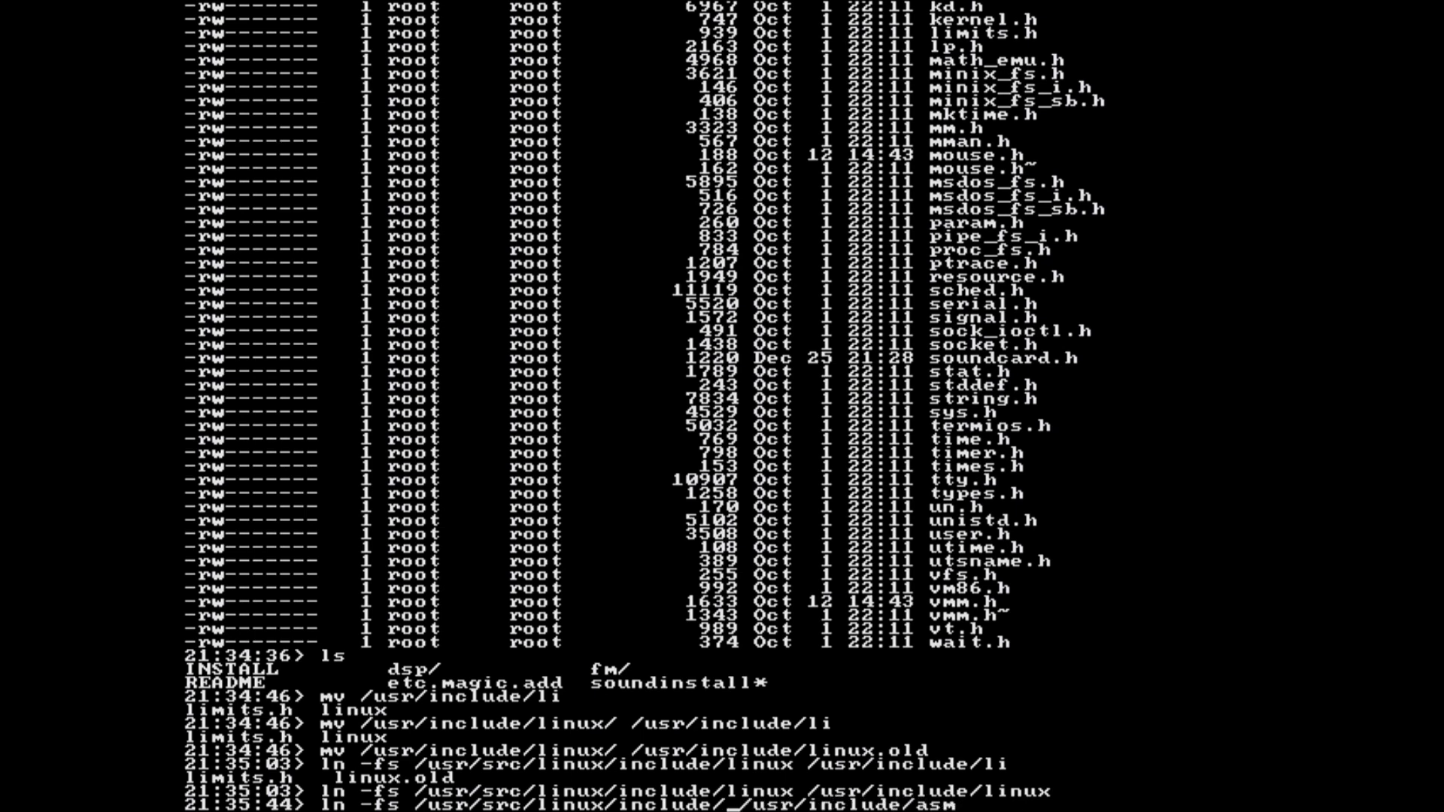
pyautogui.write('asm')
pyautogui.press('Return')
# Start the kernel build with make all
pyautogui.write('make all')
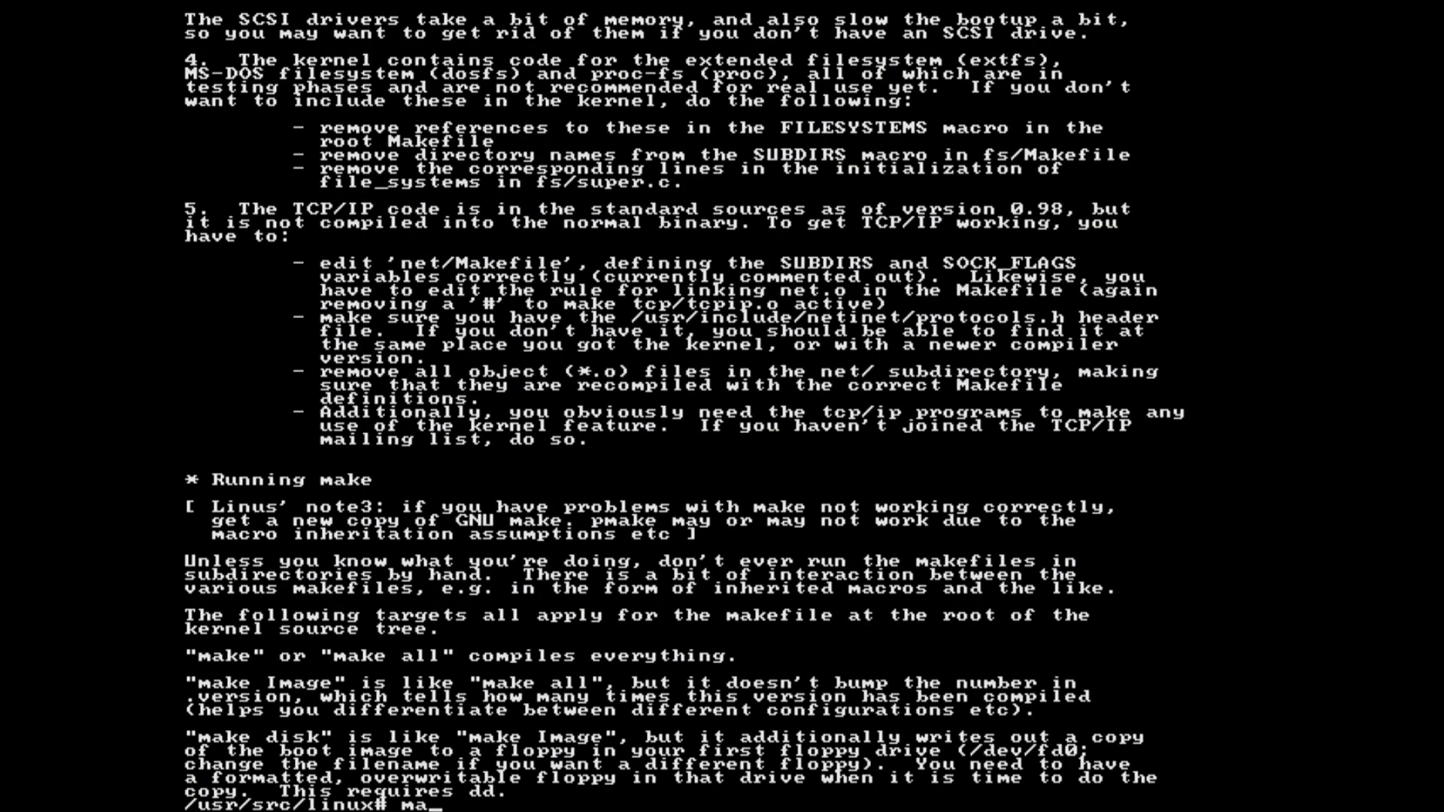
pyautogui.press('Return')
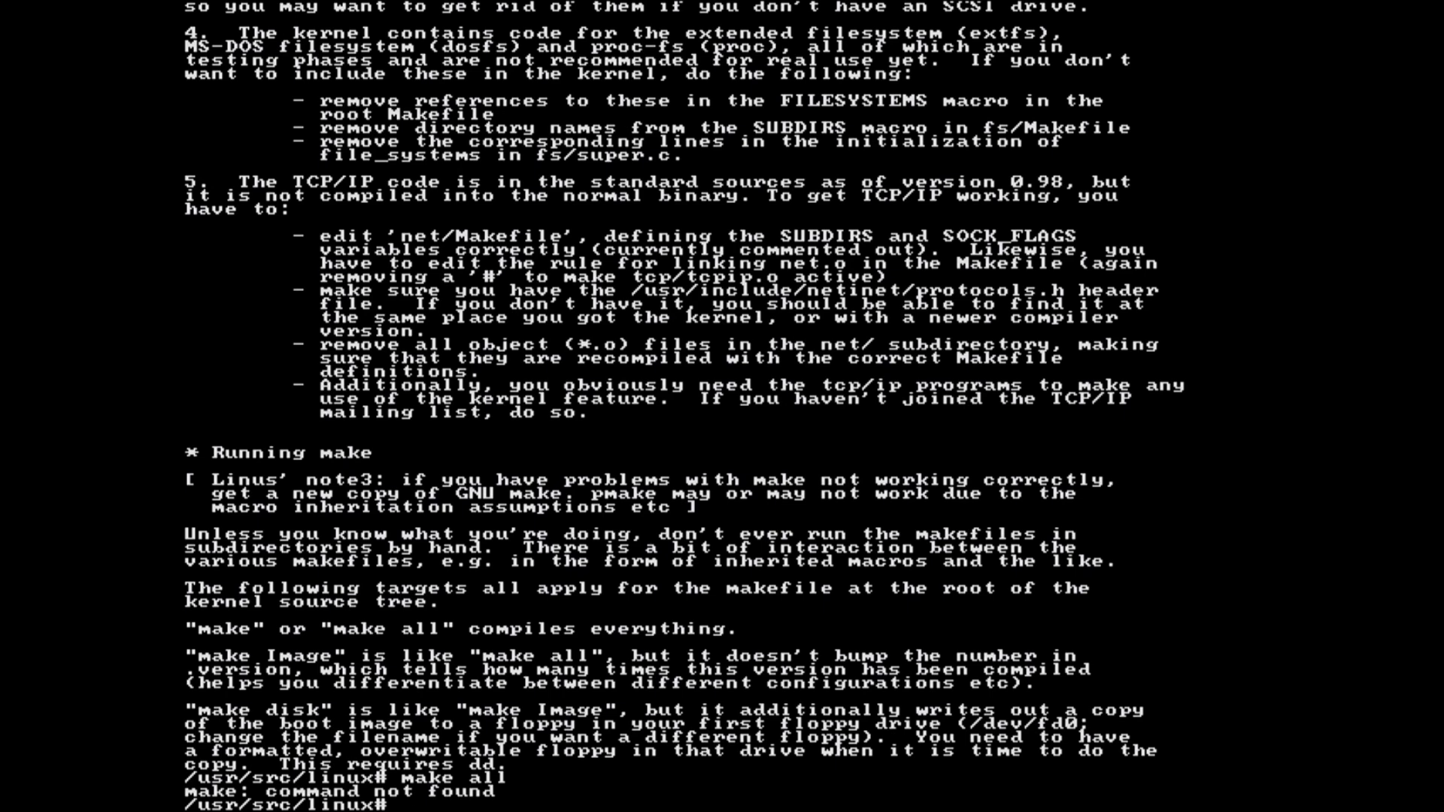
pyautogui.write('ma')
pyautogui.press('Tab')
pyautogui.press('Tab')
pyautogui.press('Tab')
pyautogui.write('ke all')
pyautogui.press('Return')
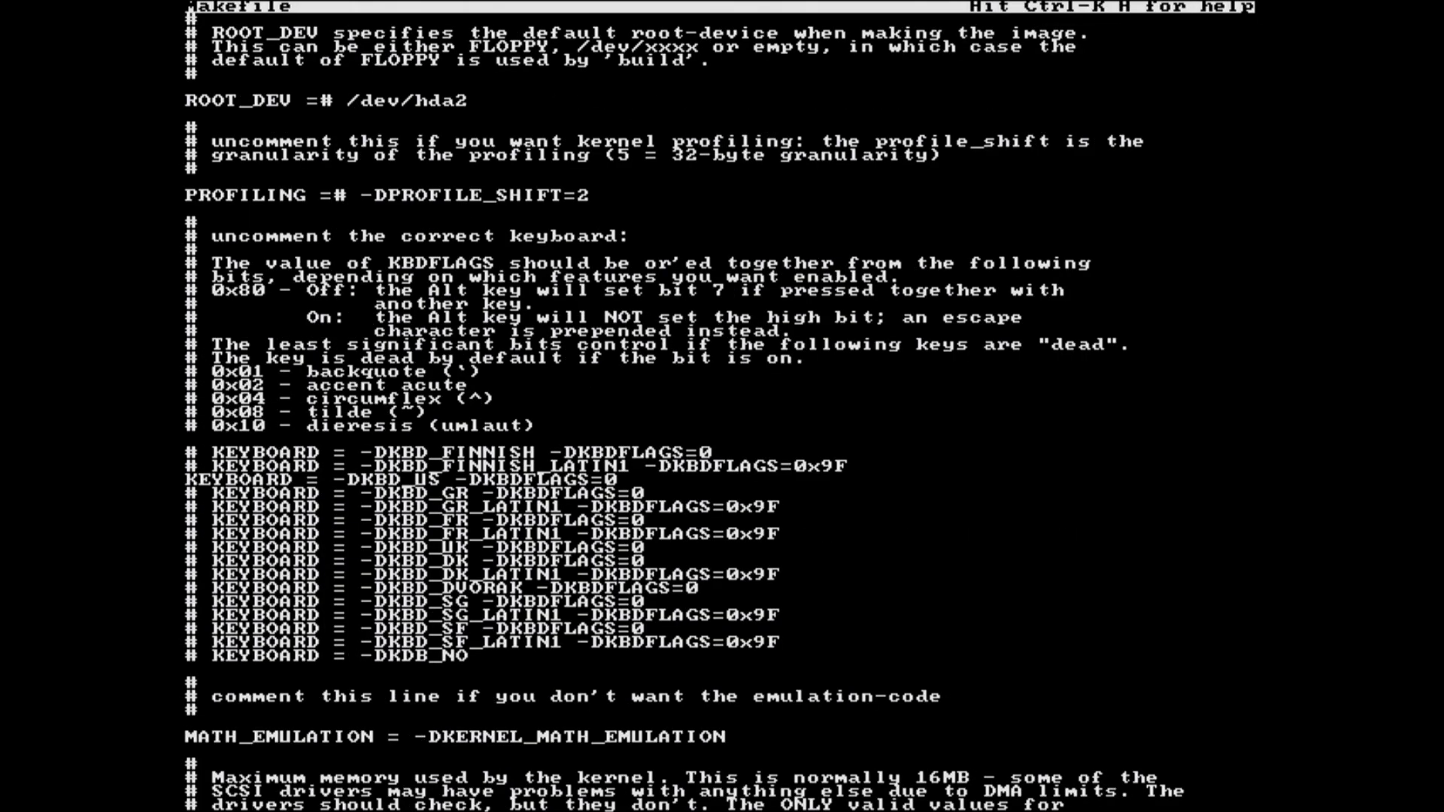
# Switch the Makefile to the FINNISH_LATIN1 keyboard and ROOT_DEV /dev/hda2, then reboot
pyautogui.write('#')
pyautogui.press('Up')
pyautogui.press('BackSpace')
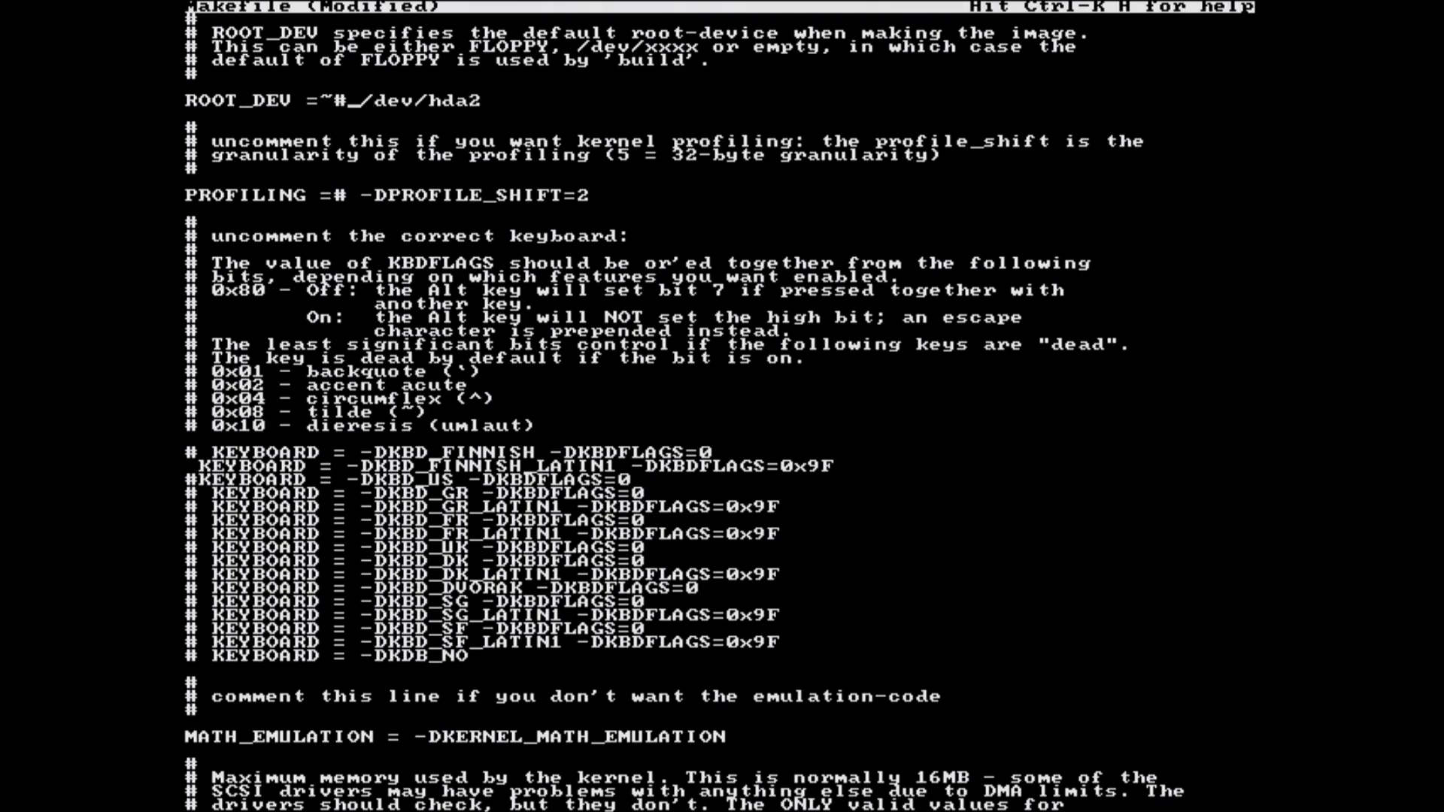
pyautogui.press('BackSpace')
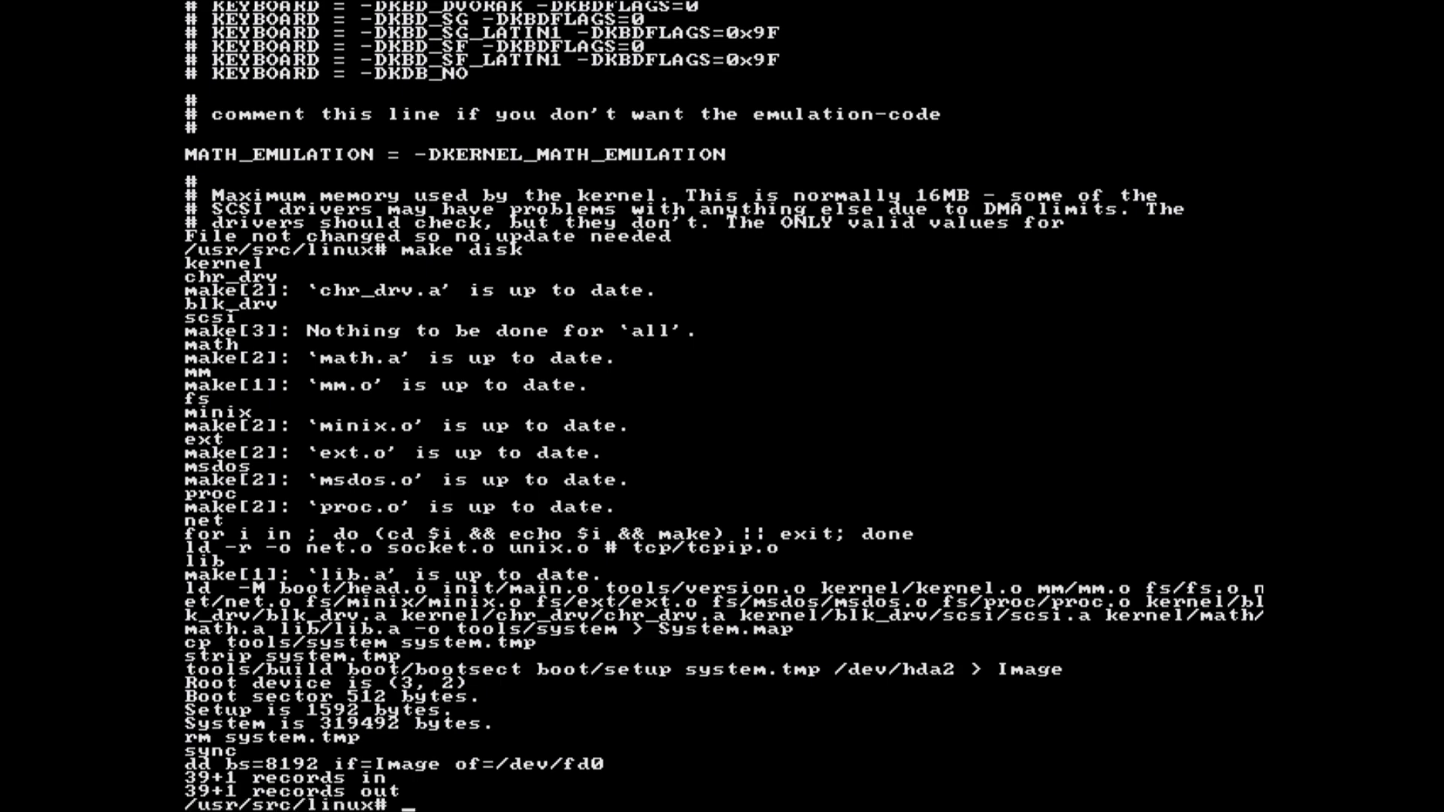
pyautogui.write('reboot')
pyautogui.press('Return')
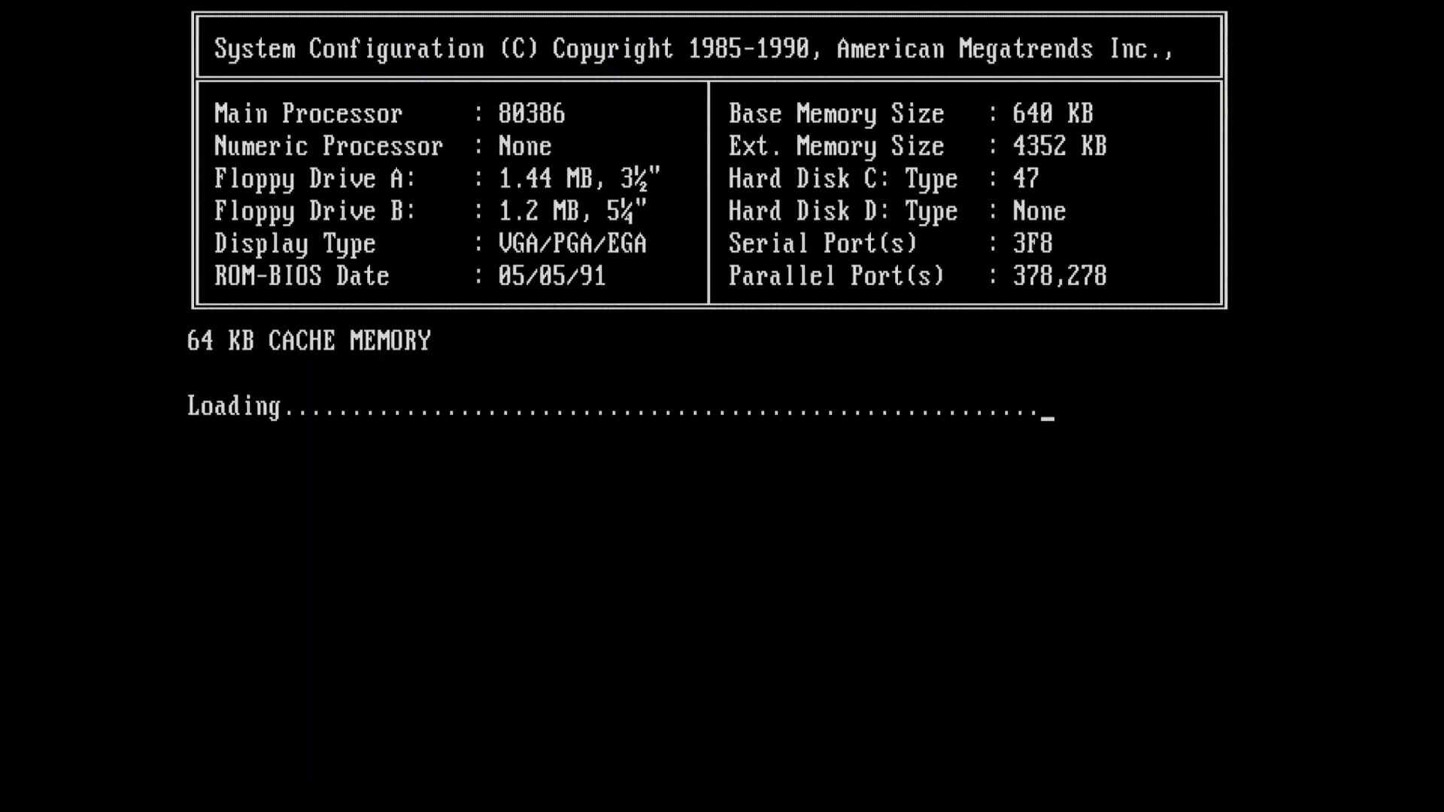
# Pick the 80x60 text mode at the boot video prompt
pyautogui.press('Return')
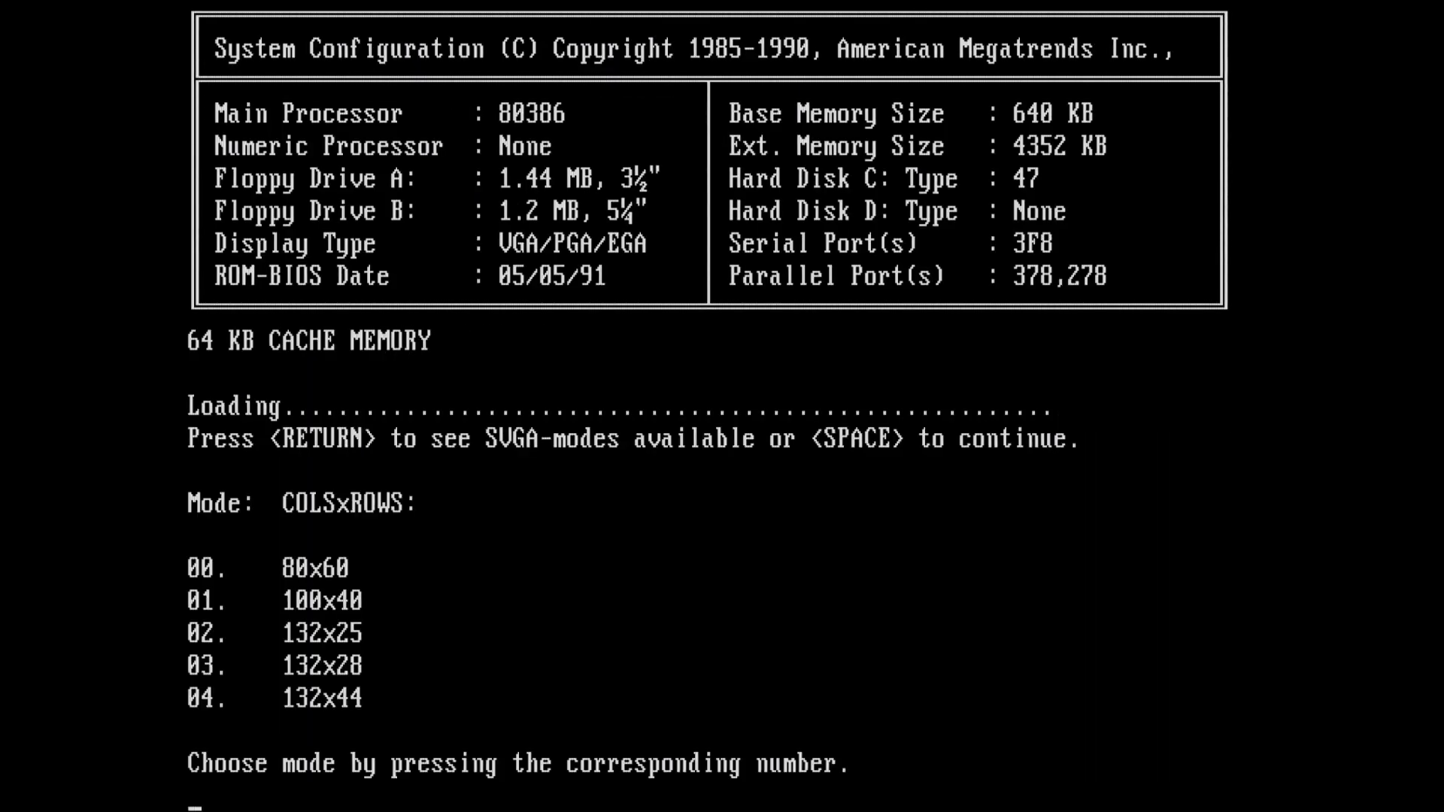
pyautogui.press('0')
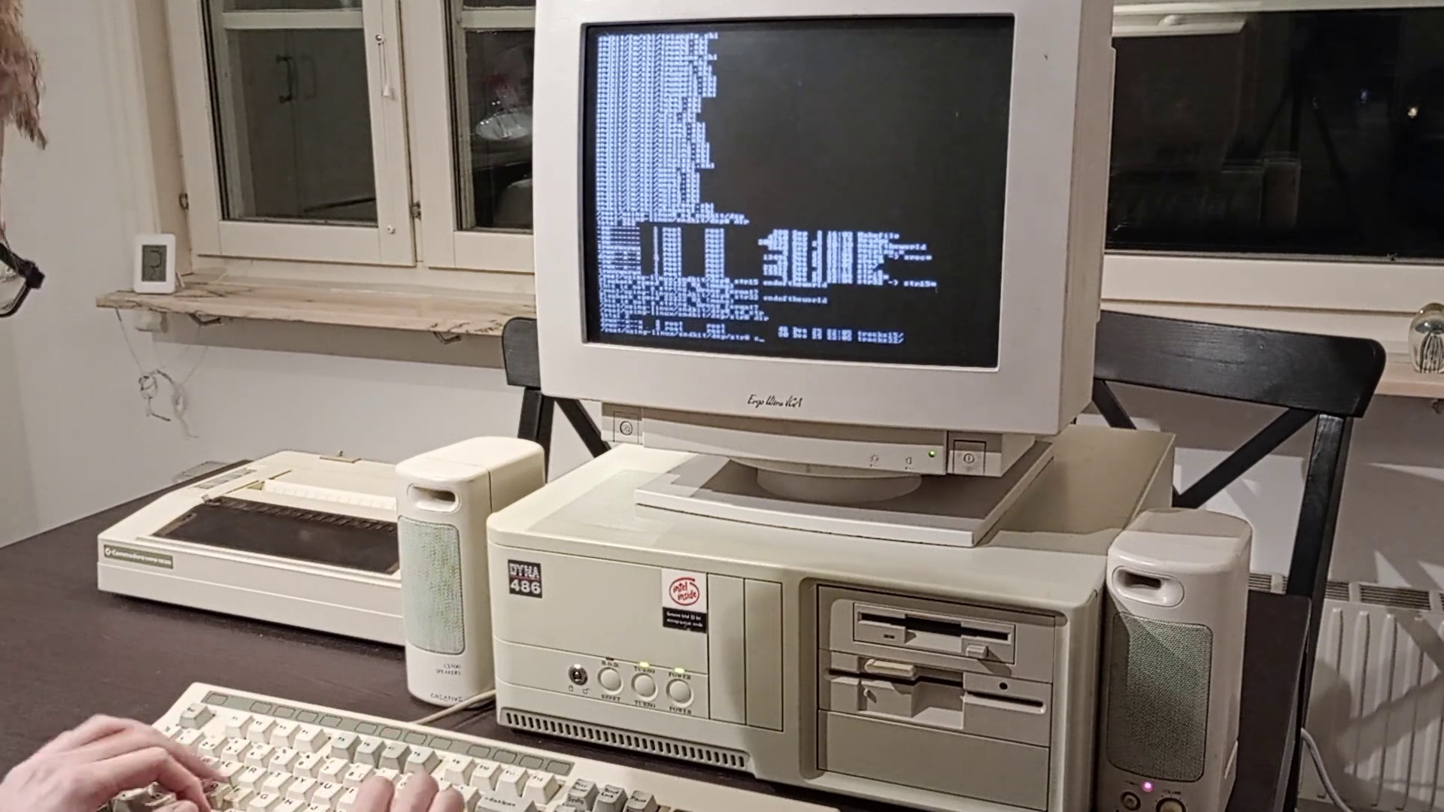
# Go up one directory, run the program and answer B at its Position prompt
pyautogui.write('cd ..')
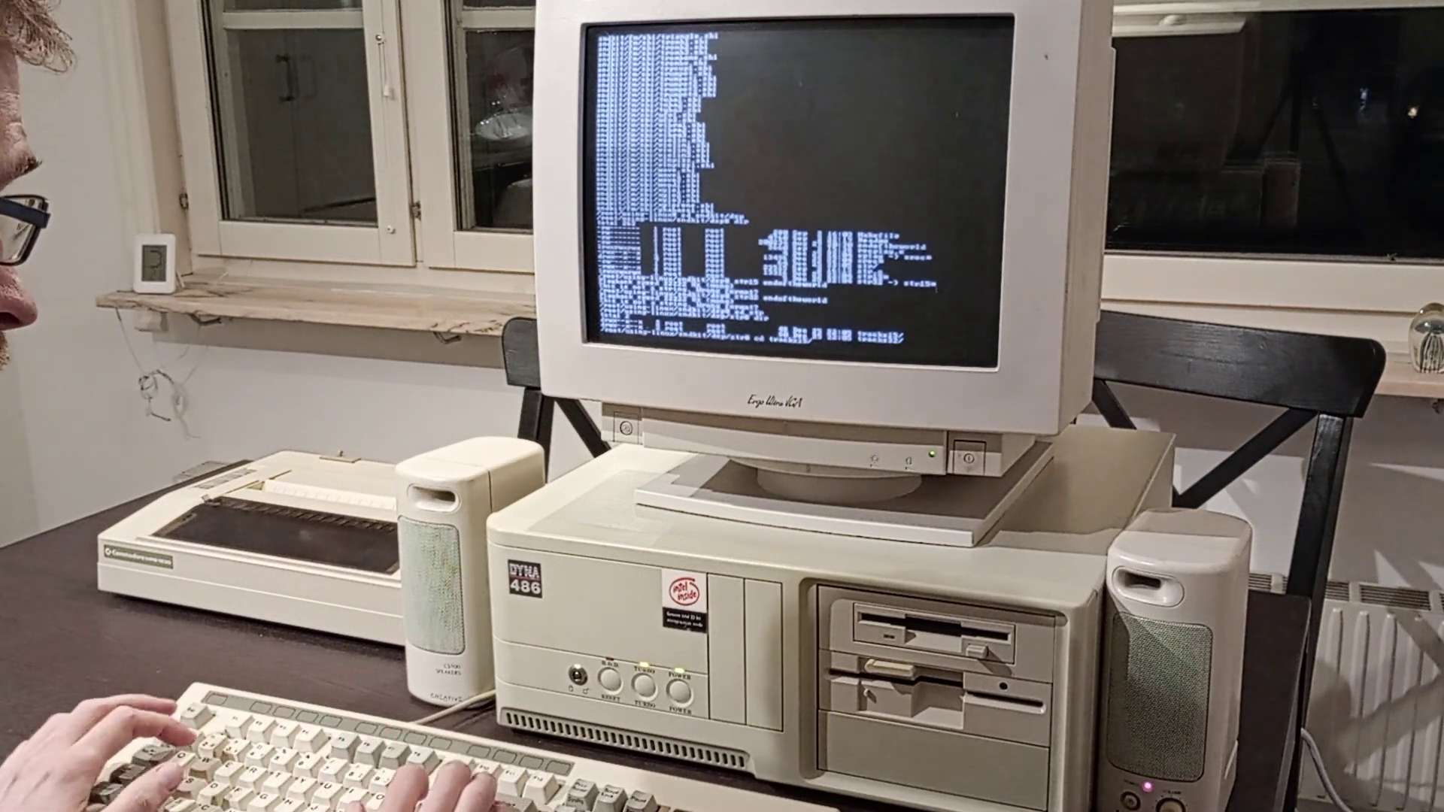
pyautogui.press('Return')
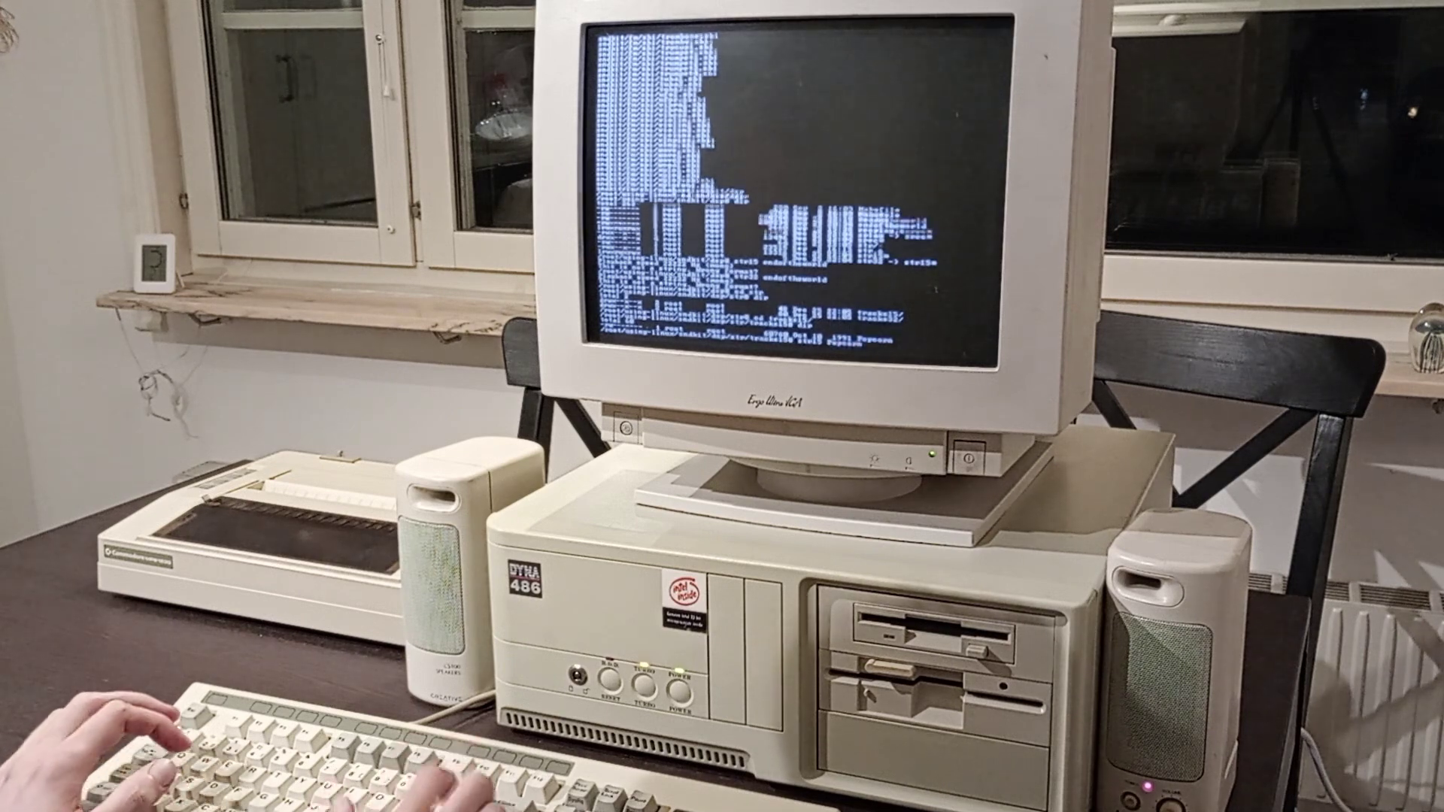
pyautogui.press('Return')
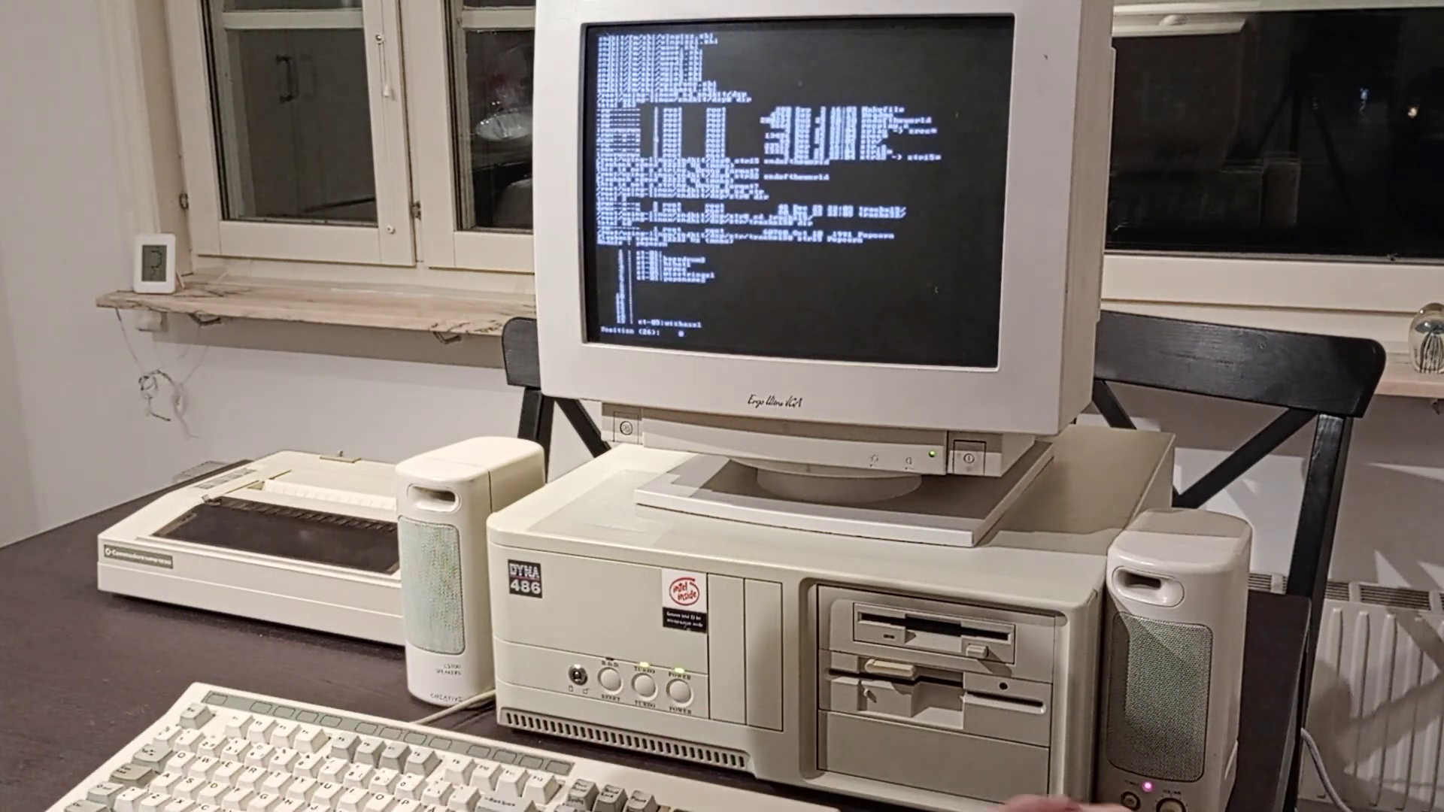
pyautogui.write('B')
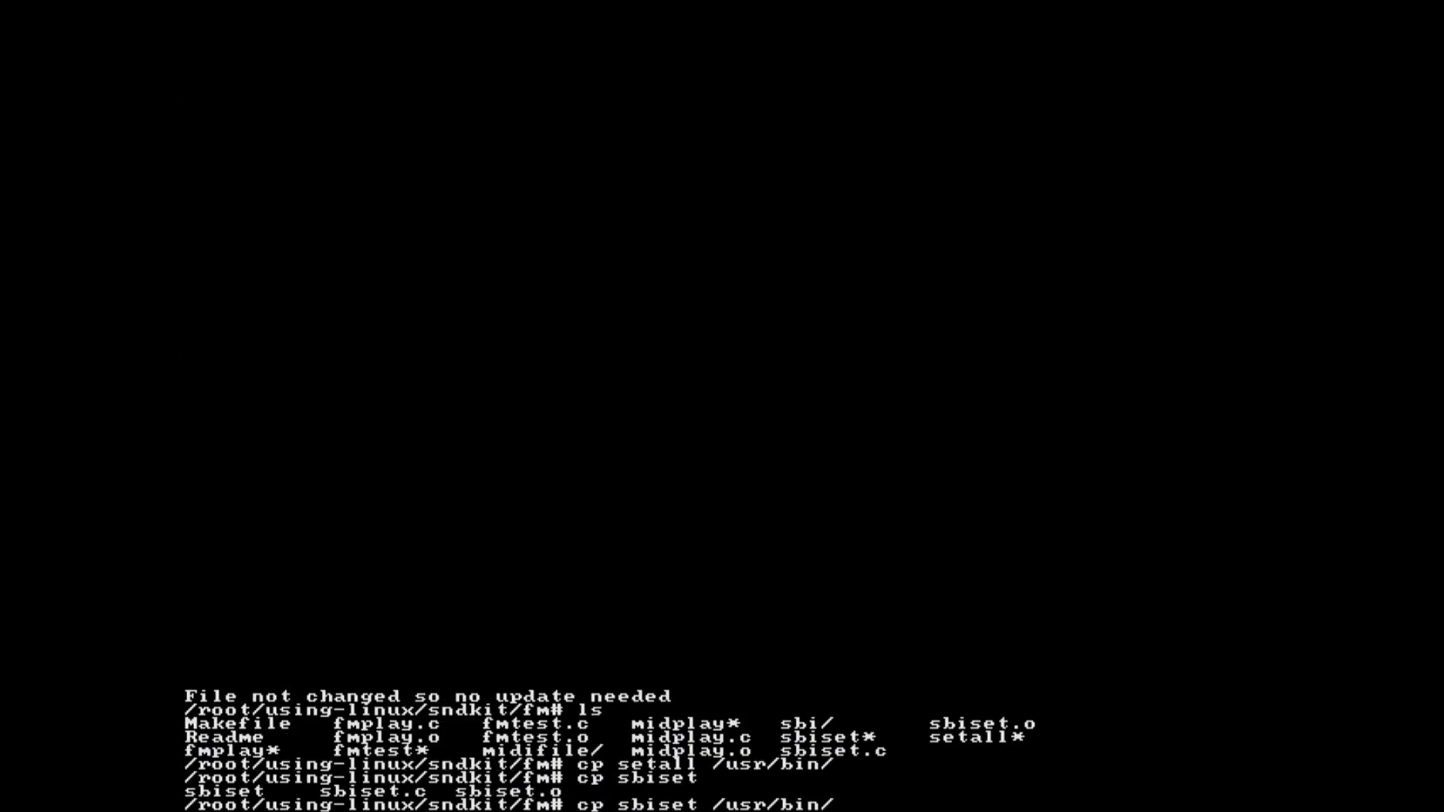
# Copy sbiset into /usr/bin and play /dos/windows3.1/canyon.mid with ./fmplay
pyautogui.press('Return')
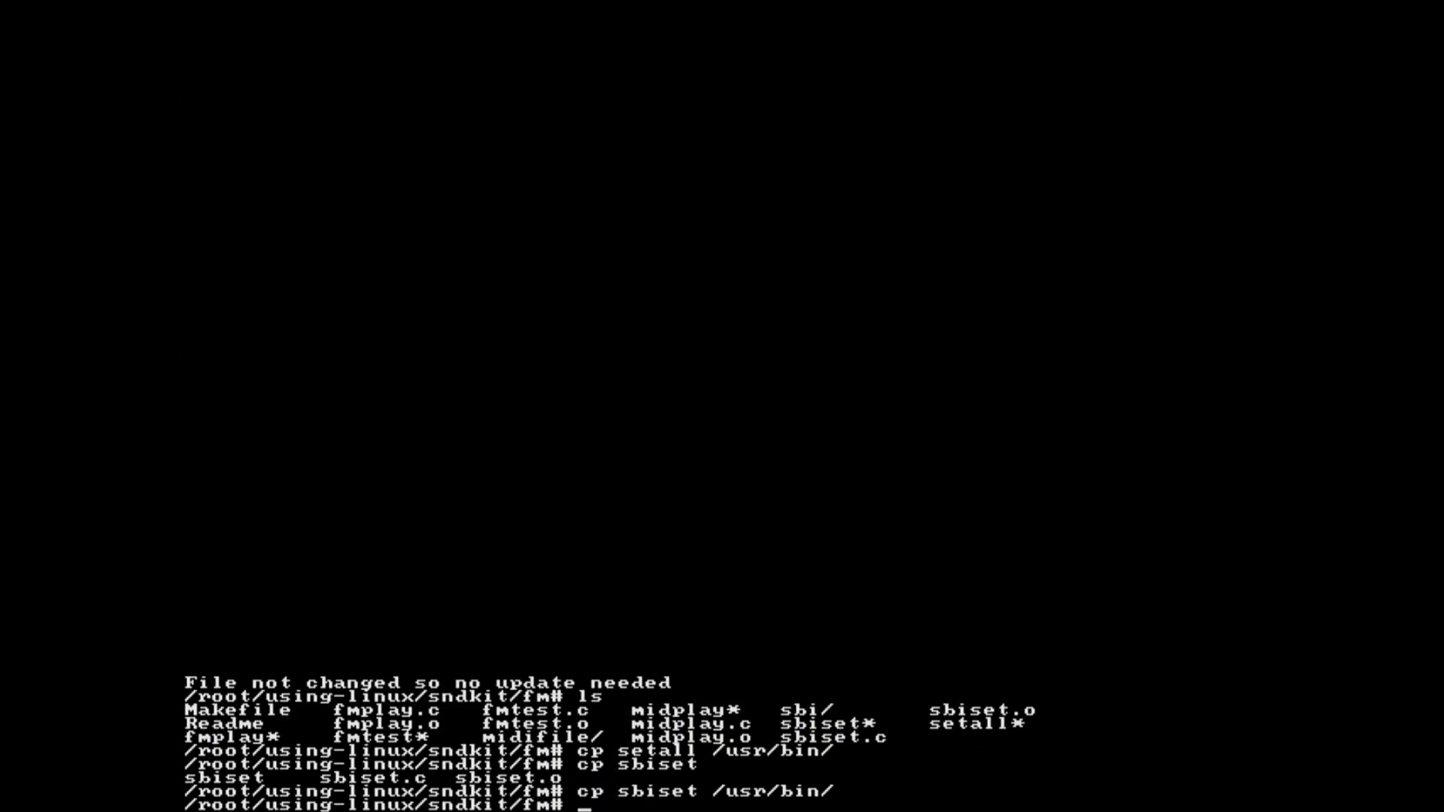
pyautogui.write('./fm')
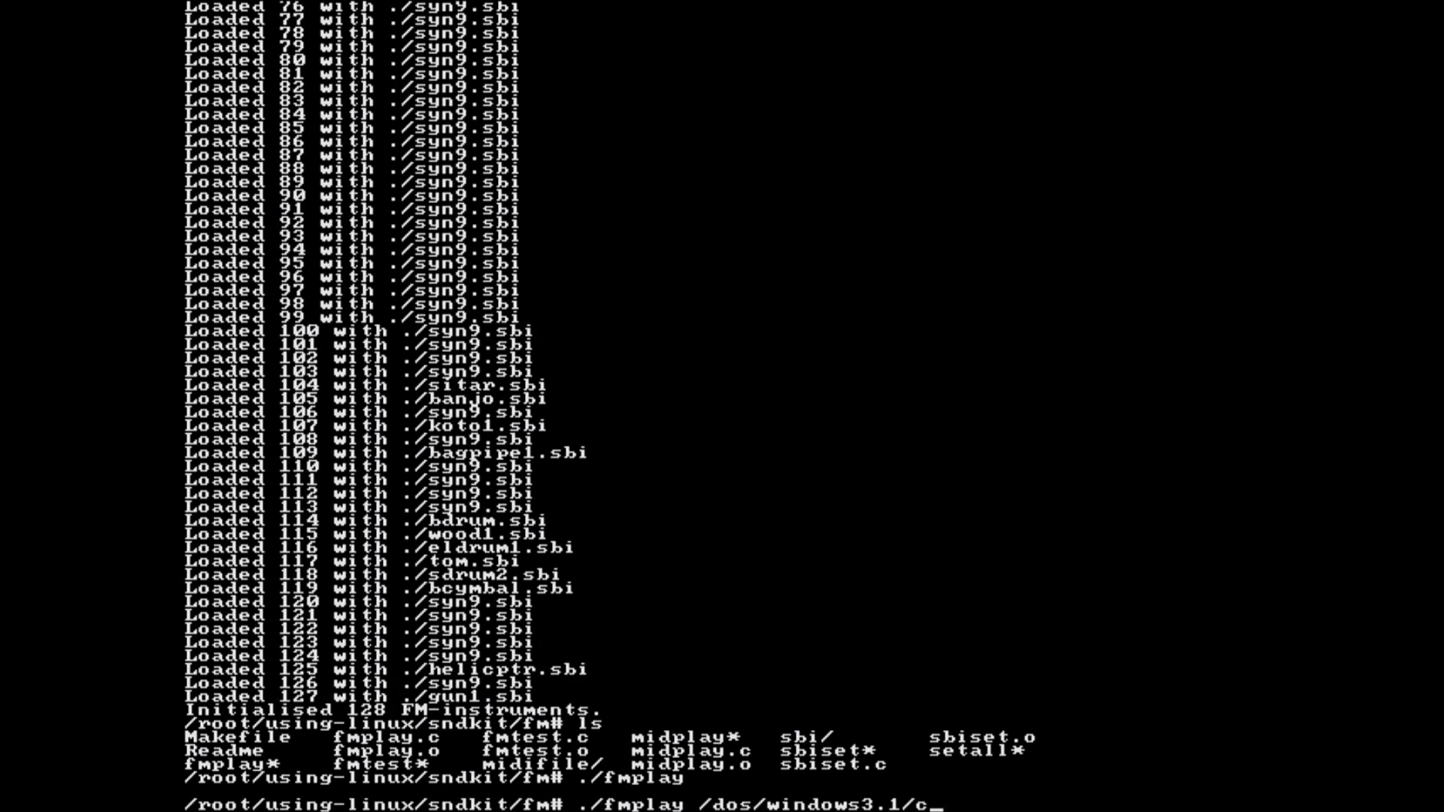
pyautogui.write('anyon.mid')
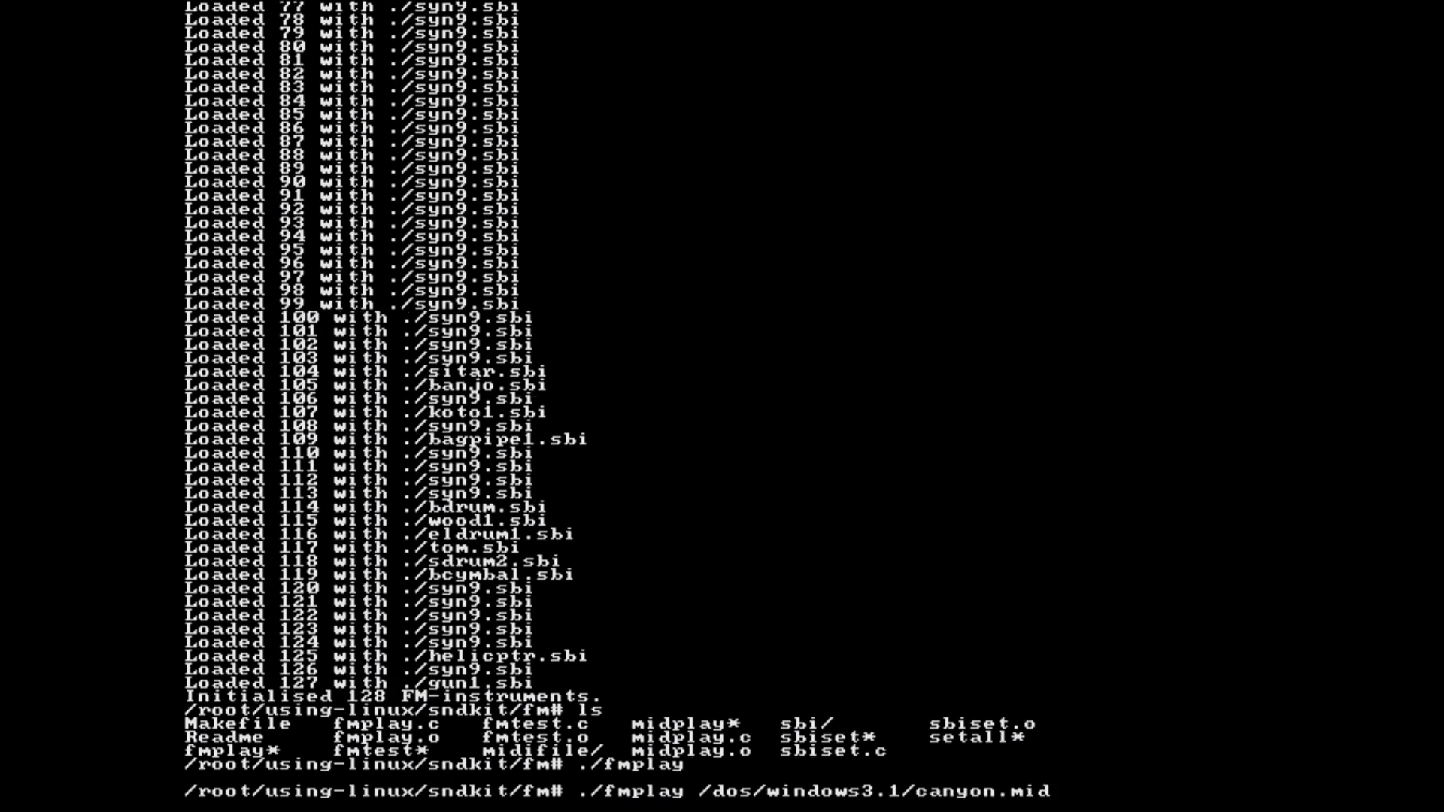
pyautogui.press('Return')
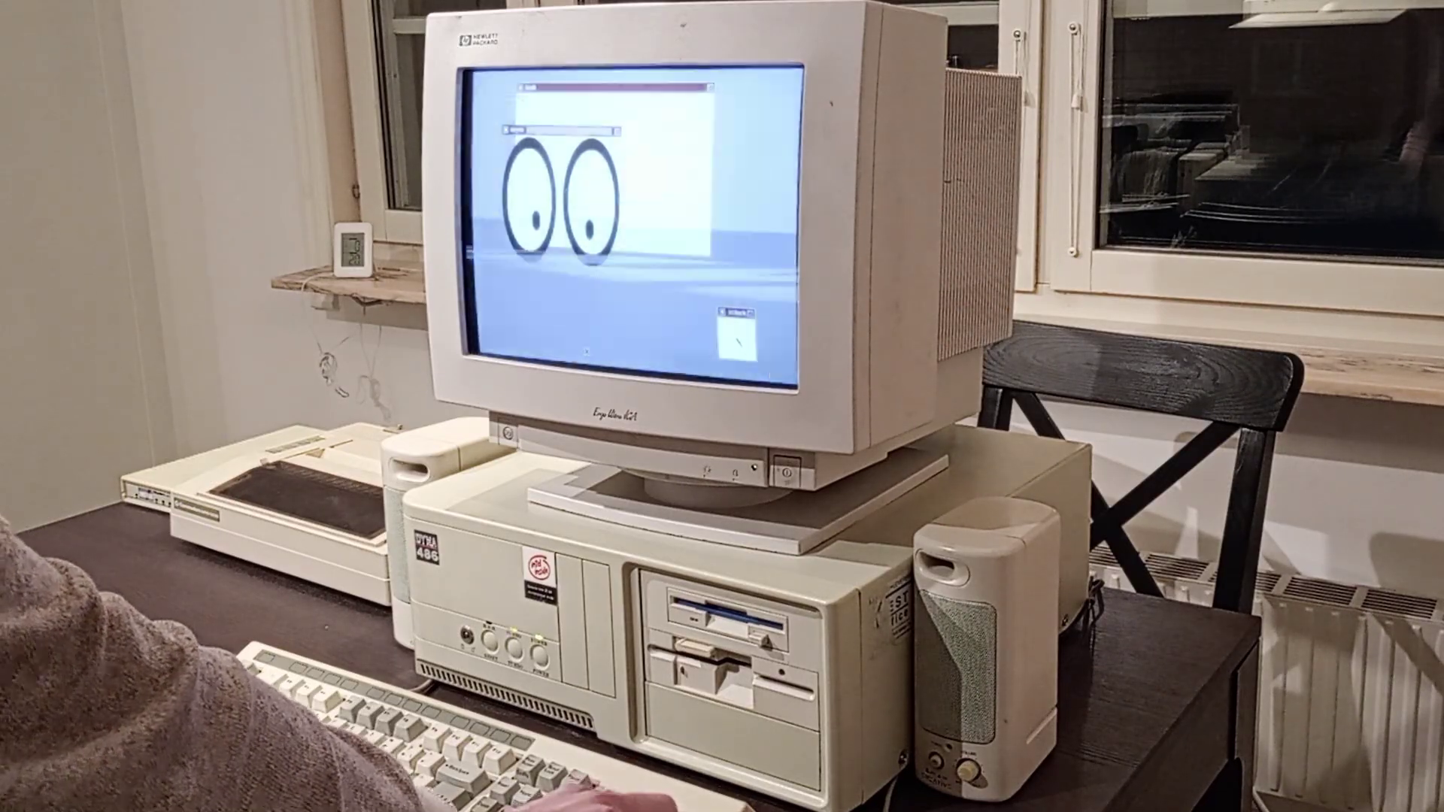
# Restart X with the edited 800x600/640x480 Xconfig so xeyes and a clock appear
pyautogui.hotkey('ctrl', 'alt', 'BackSpace')
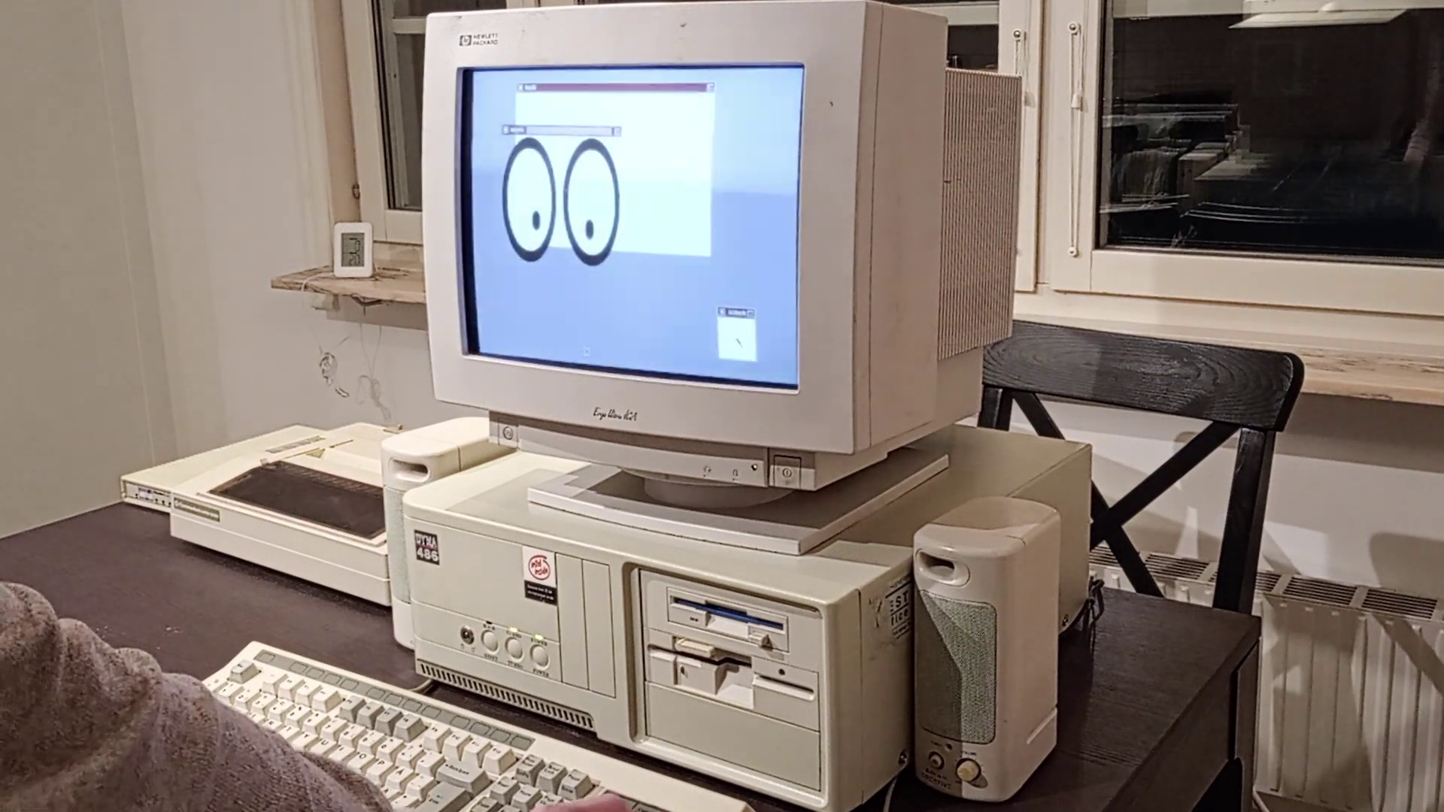
# Kill the frozen X session with Ctrl+Alt+Backspace
pyautogui.hotkey('ctrl', 'alt', 'BackSpace')
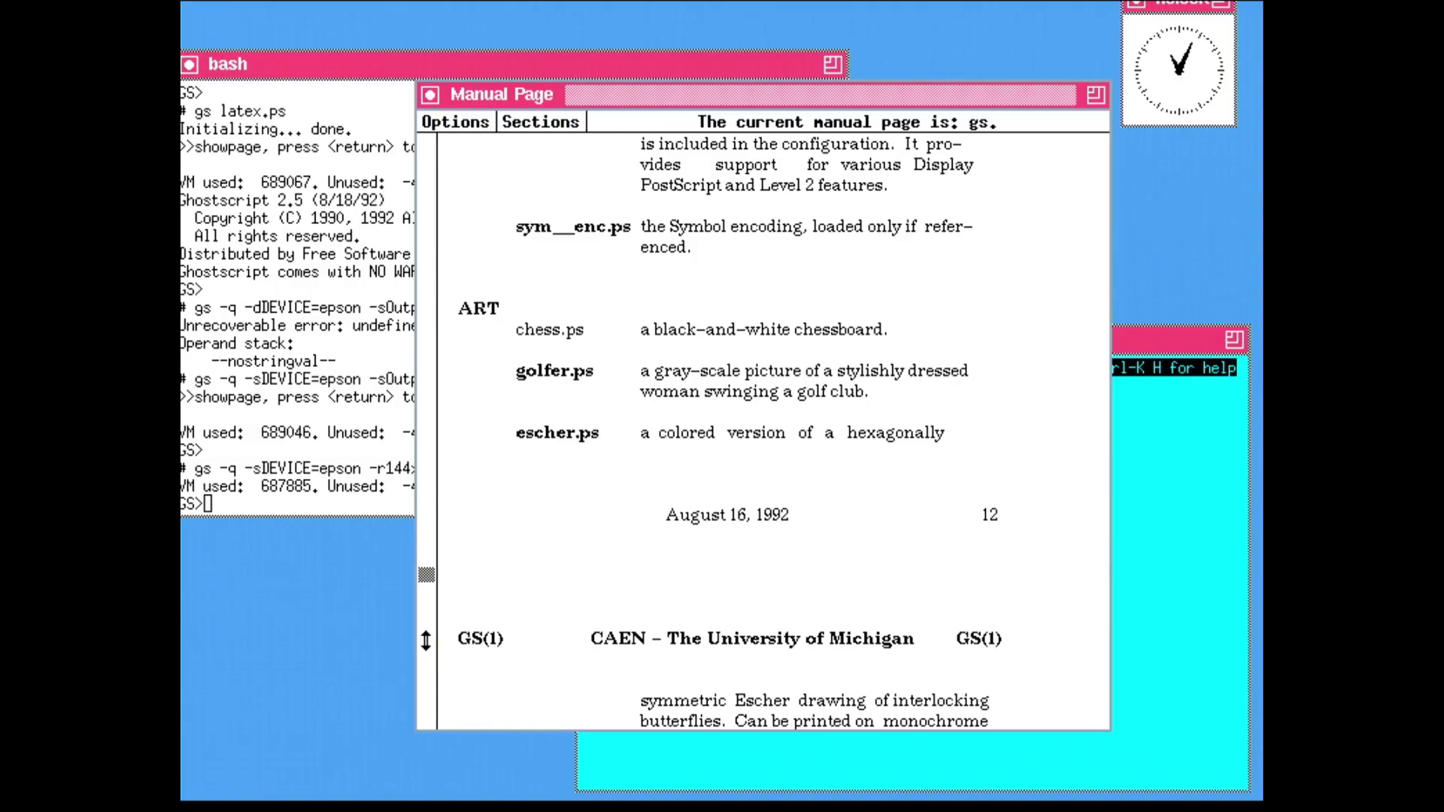
# Page further through the gs manual and select the epson eps9high device name in the xterm
pyautogui.click(426, 679)
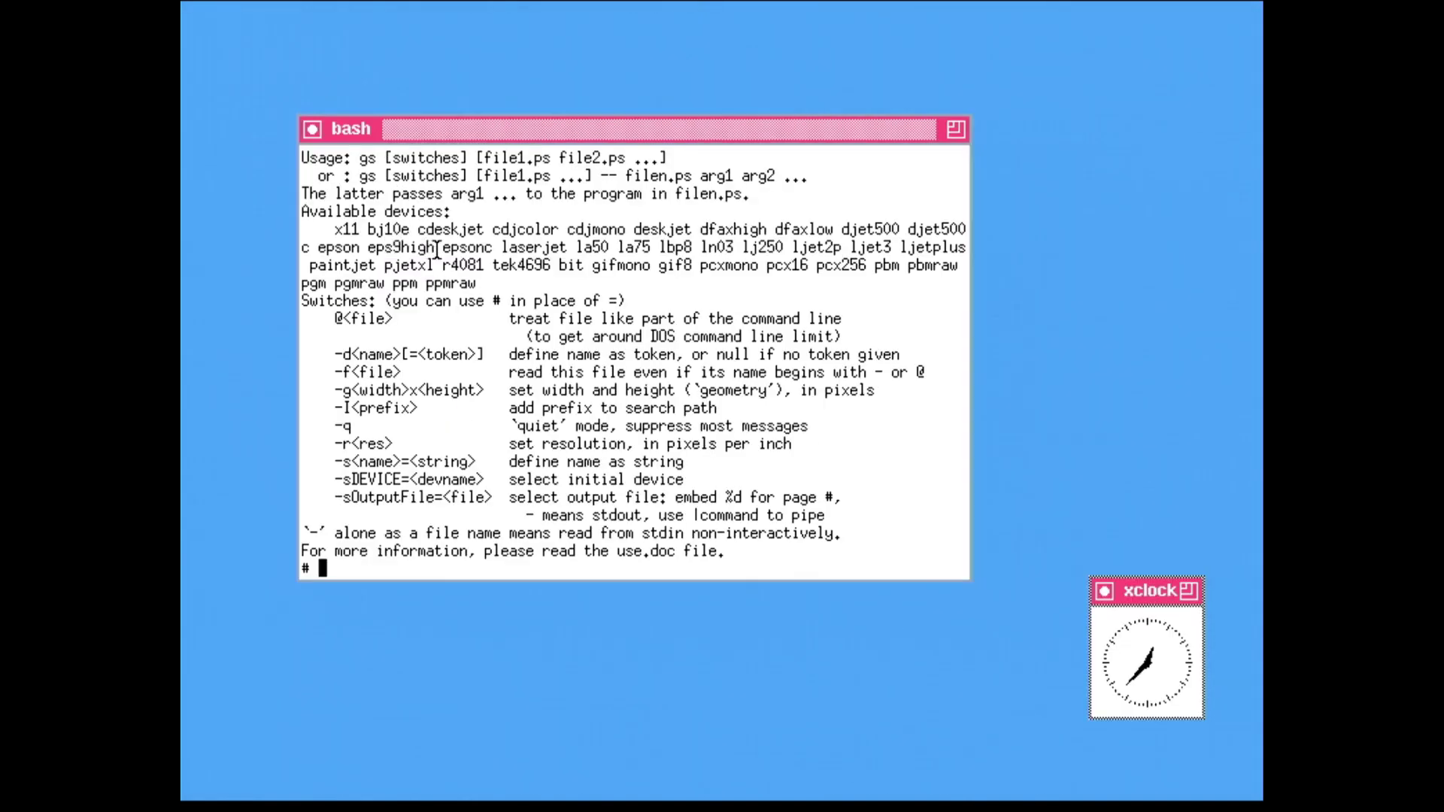
pyautogui.moveTo(435, 248); pyautogui.dragTo(319, 251)
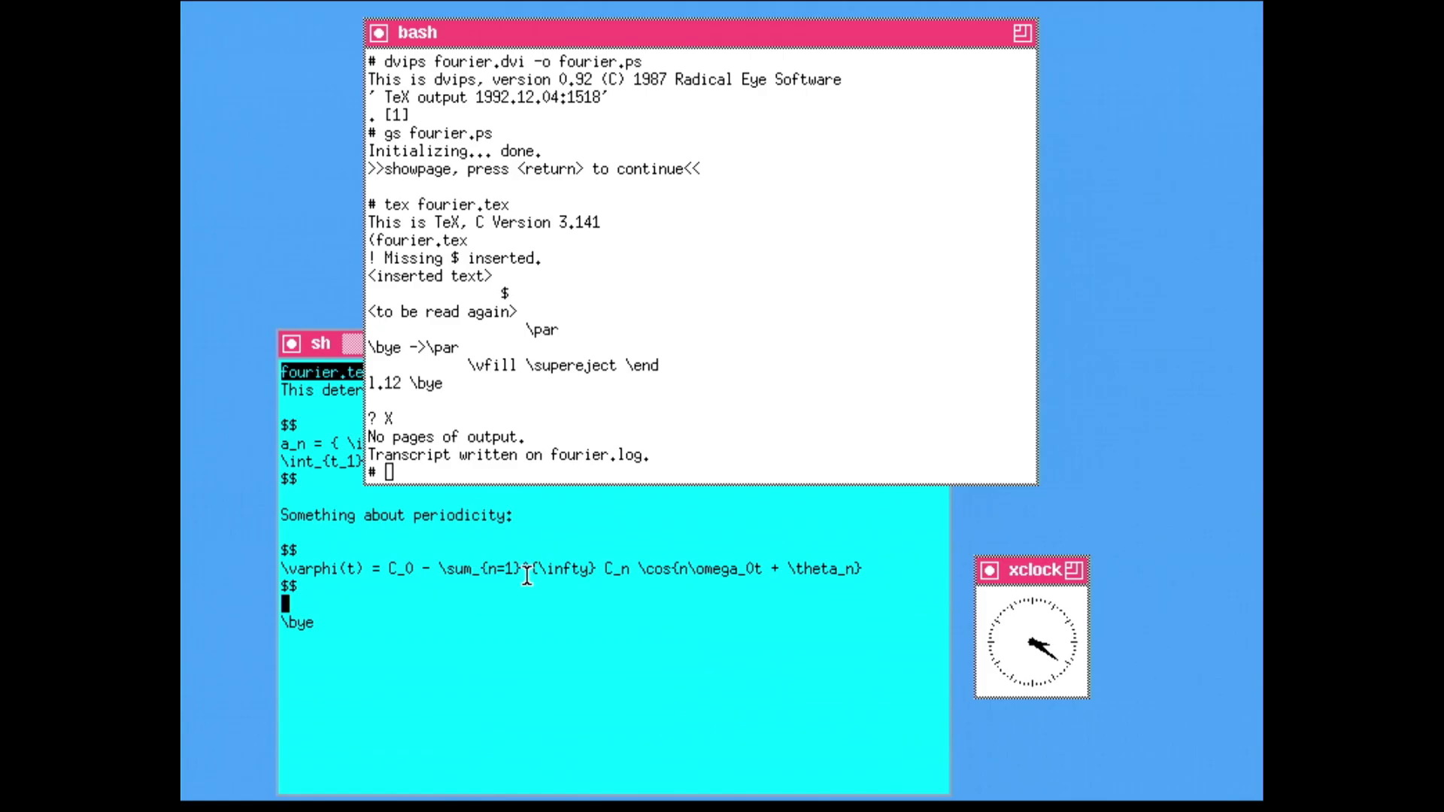
# Rerun tex fourier.tex, convert fourier.dvi to fourier.ps with dvips, then run latex test.tex
pyautogui.write('gs fourier.ps')
pyautogui.press('Up')
pyautogui.press('Return')
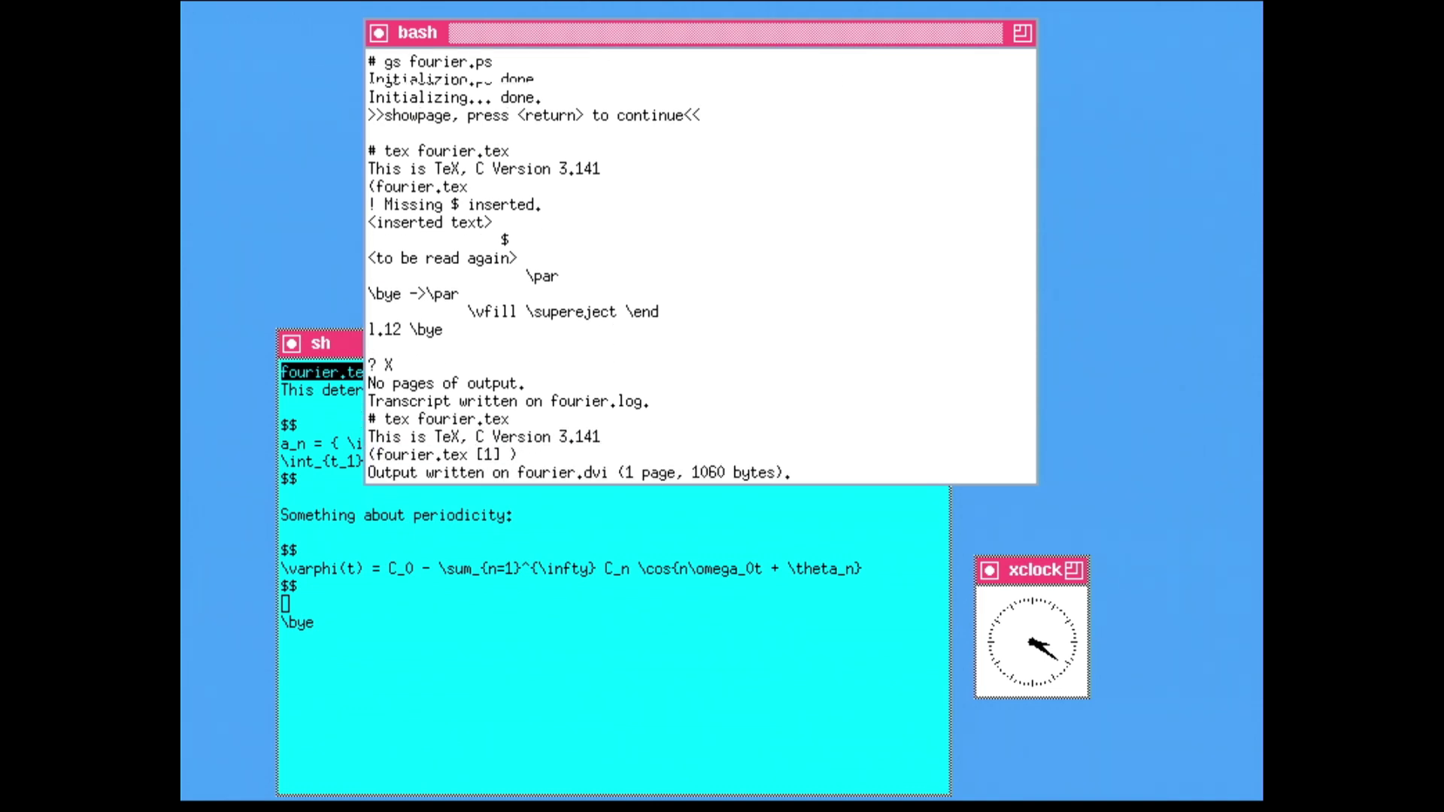
pyautogui.press('Up')
pyautogui.press('Up')
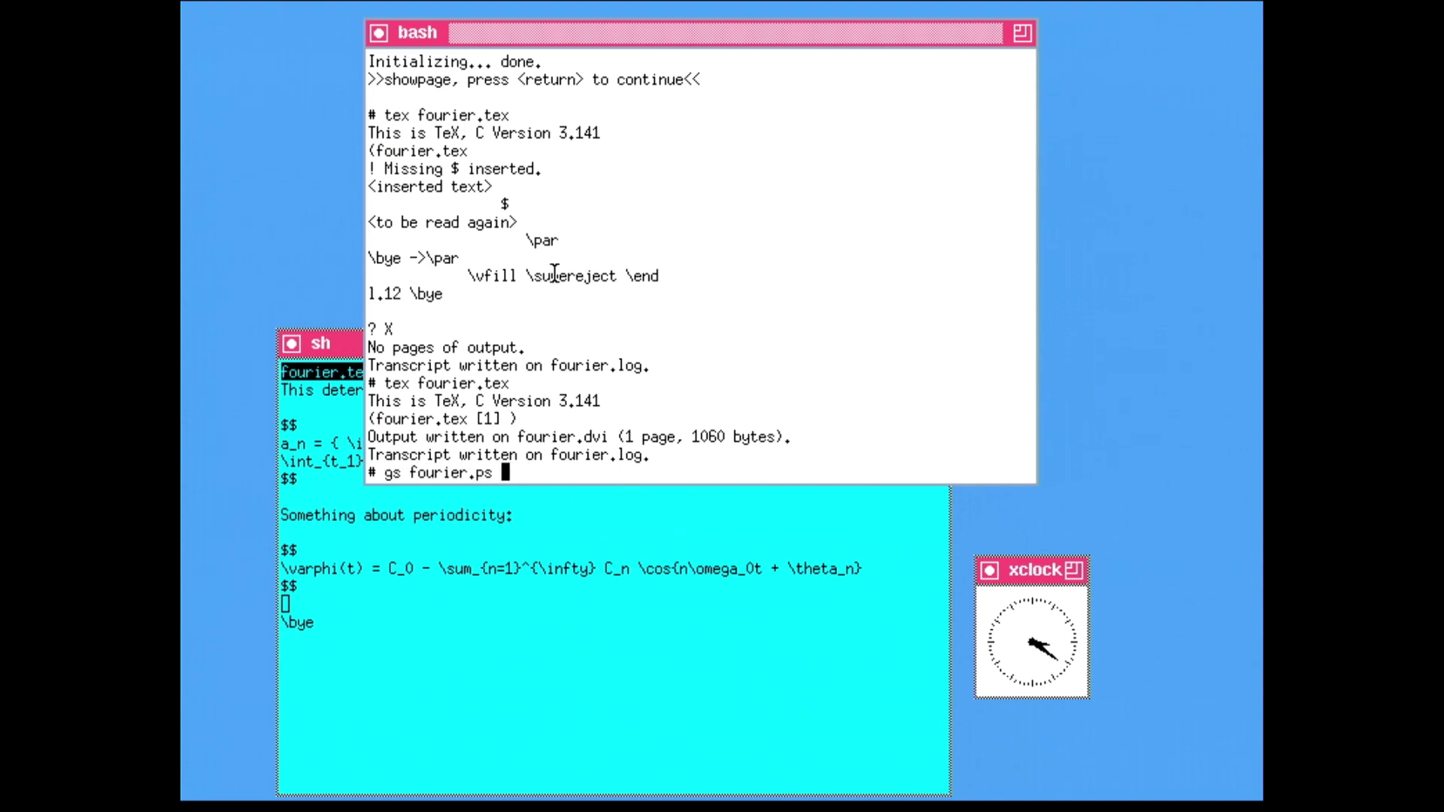
pyautogui.press('Up')
pyautogui.press('Return')
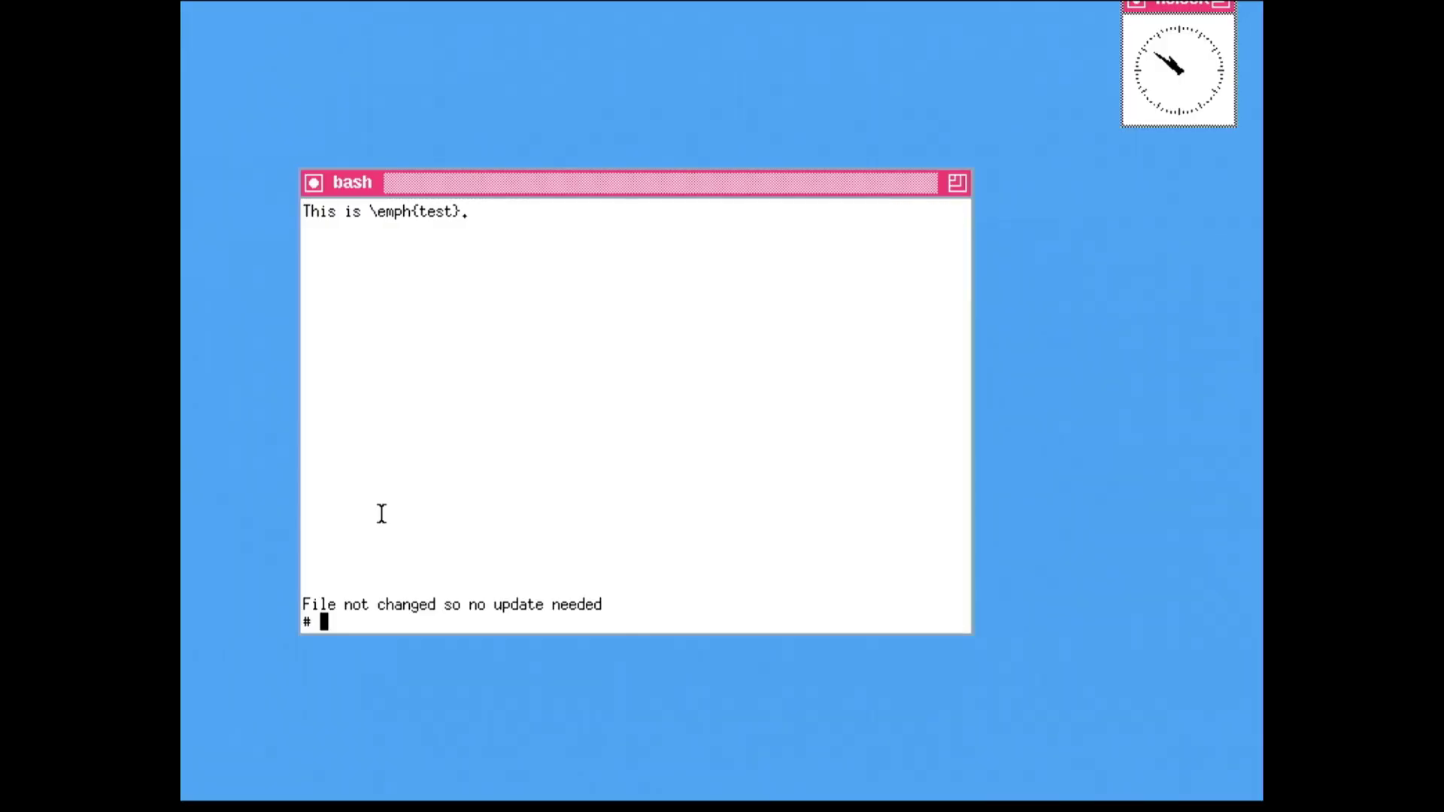
pyautogui.write('latex test.tex')
pyautogui.press('Return')
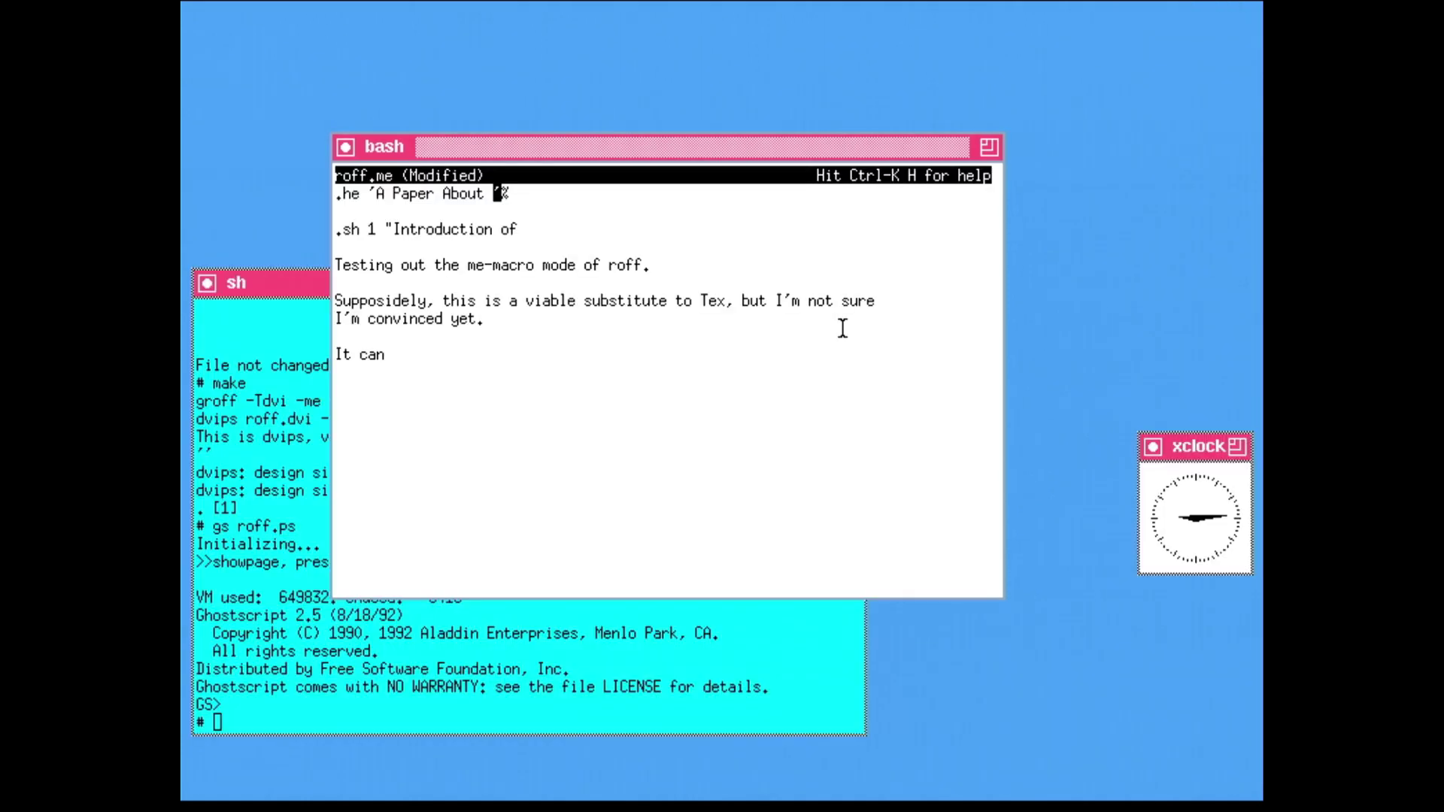
# Change roff.me's header and section titles (ending in 'Roff'), then rebuild it with make
pyautogui.write('Nothing')
pyautogui.press('Down')
pyautogui.press('Down')
pyautogui.press('End')
pyautogui.write('Roff')
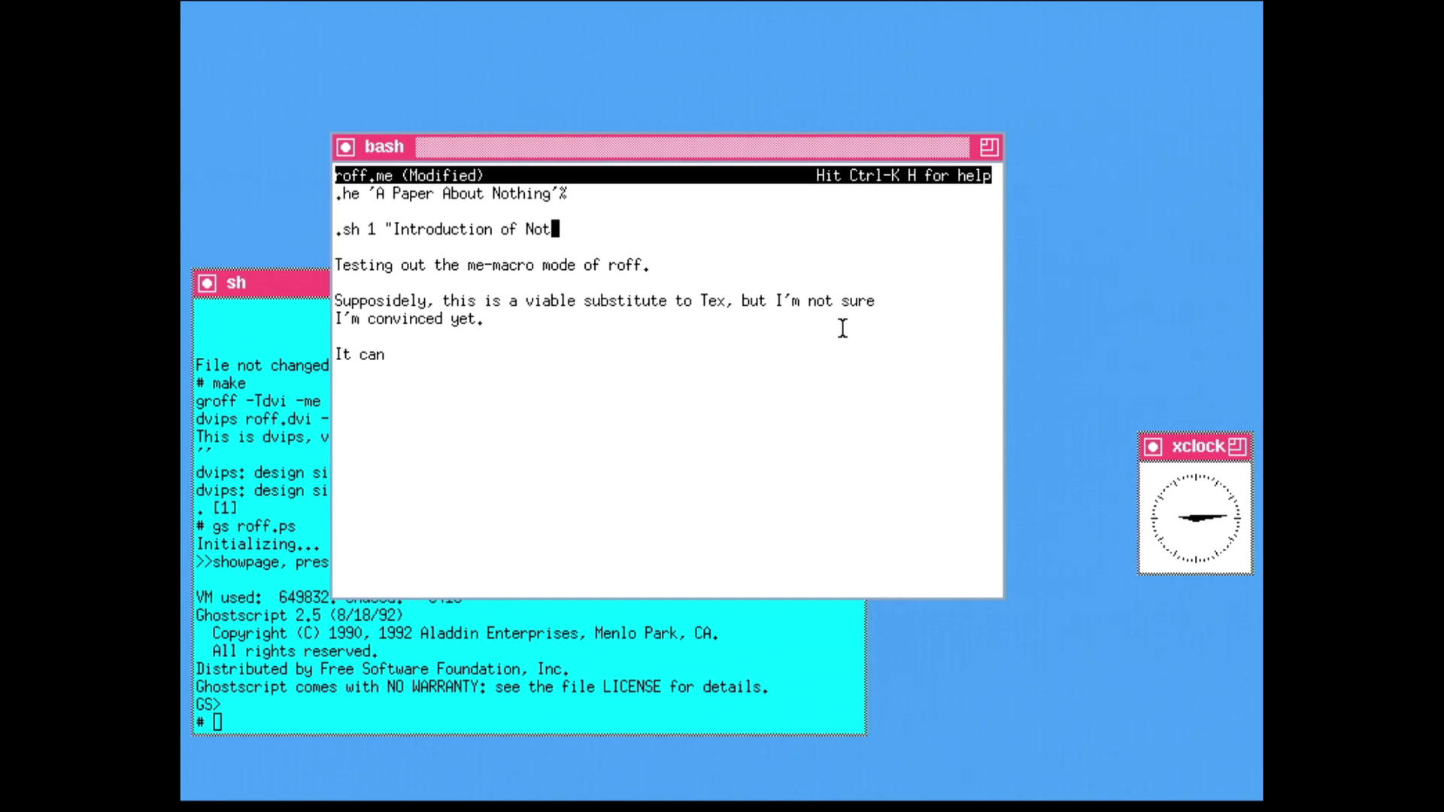
pyautogui.write('a')
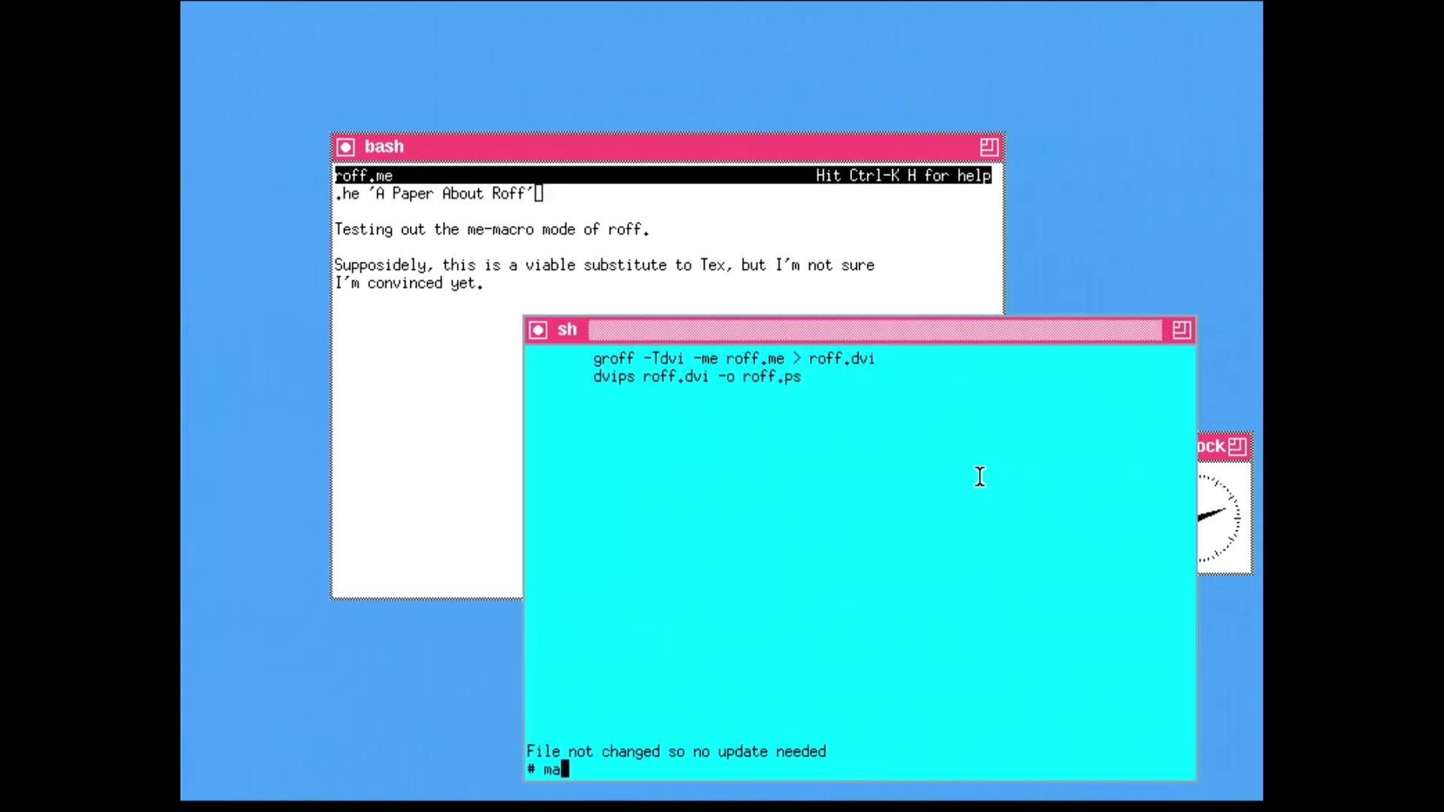
pyautogui.write('ke')
pyautogui.press('Return')
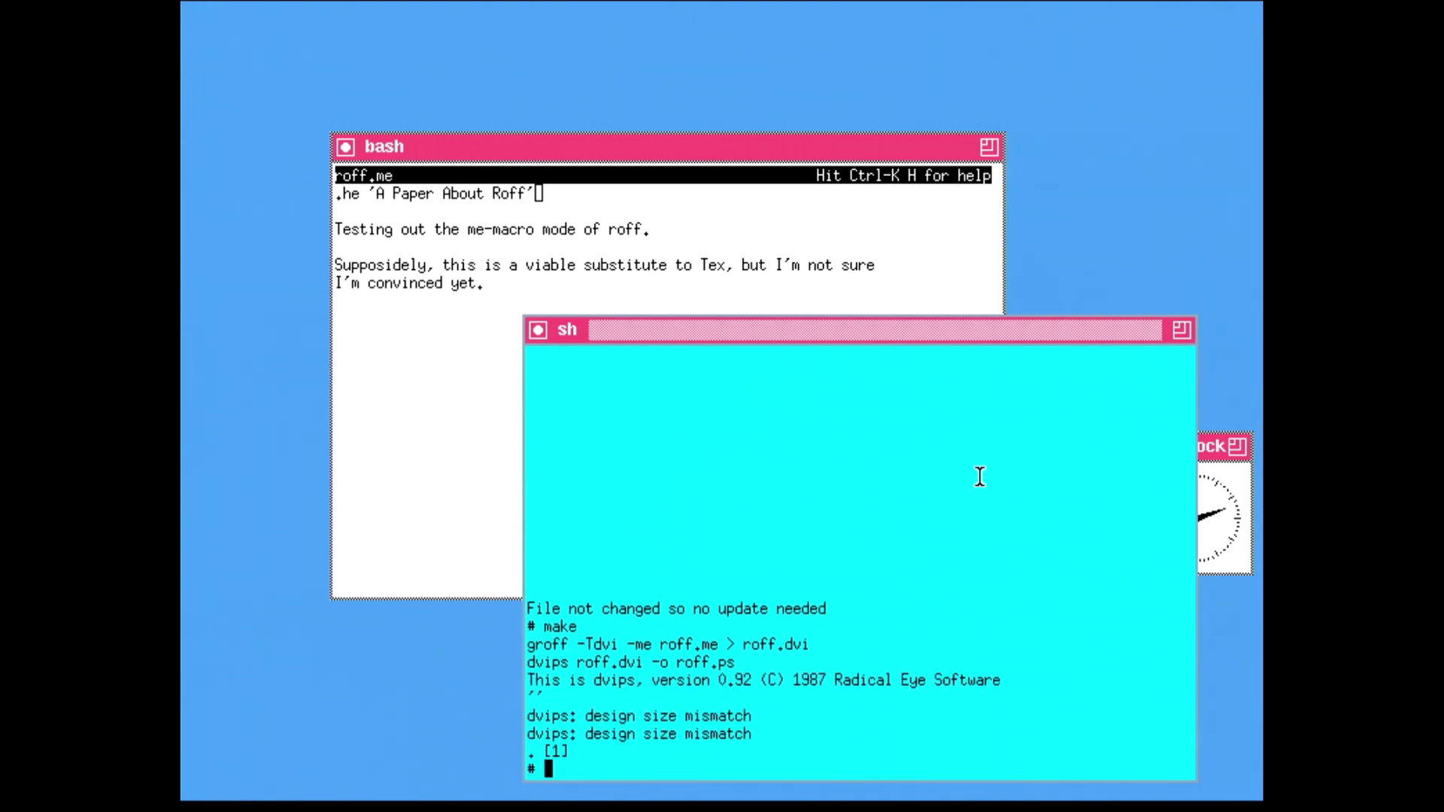
# Preview roff.ps with gs, placing both Ghostscript page windows on the desktop
pyautogui.write('gs roff.ps')
pyautogui.press('Return')
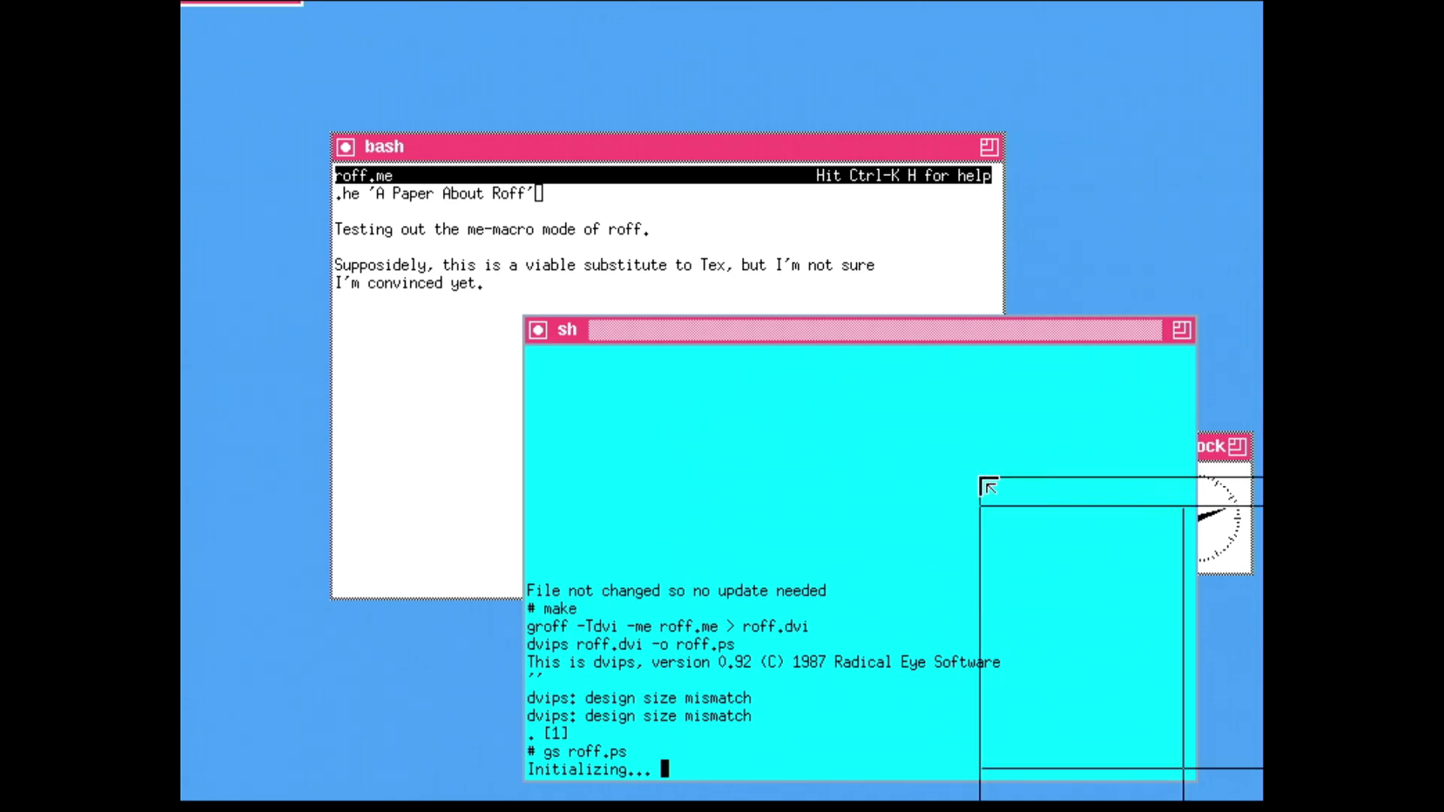
pyautogui.click(612, 5)
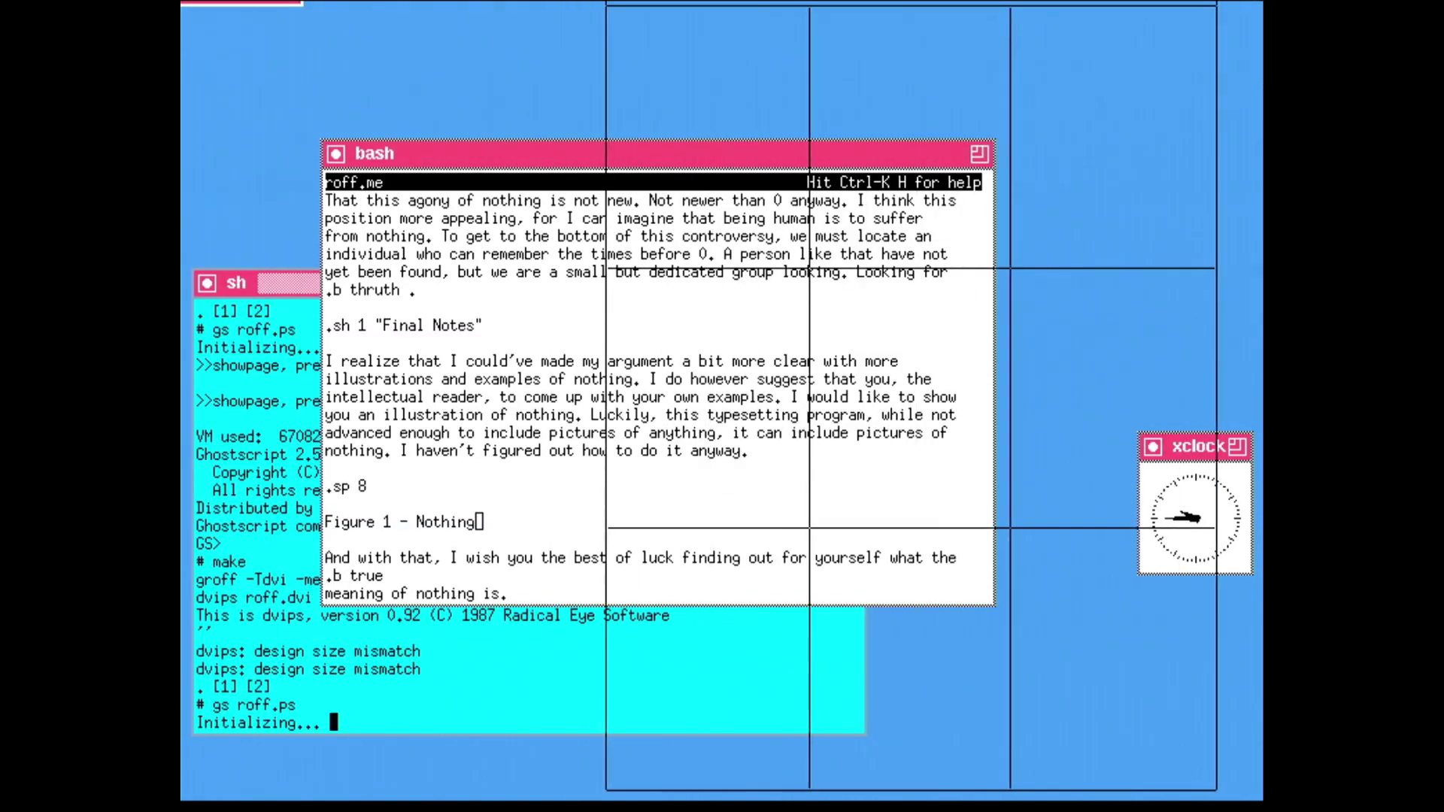
pyautogui.click(606, 6)
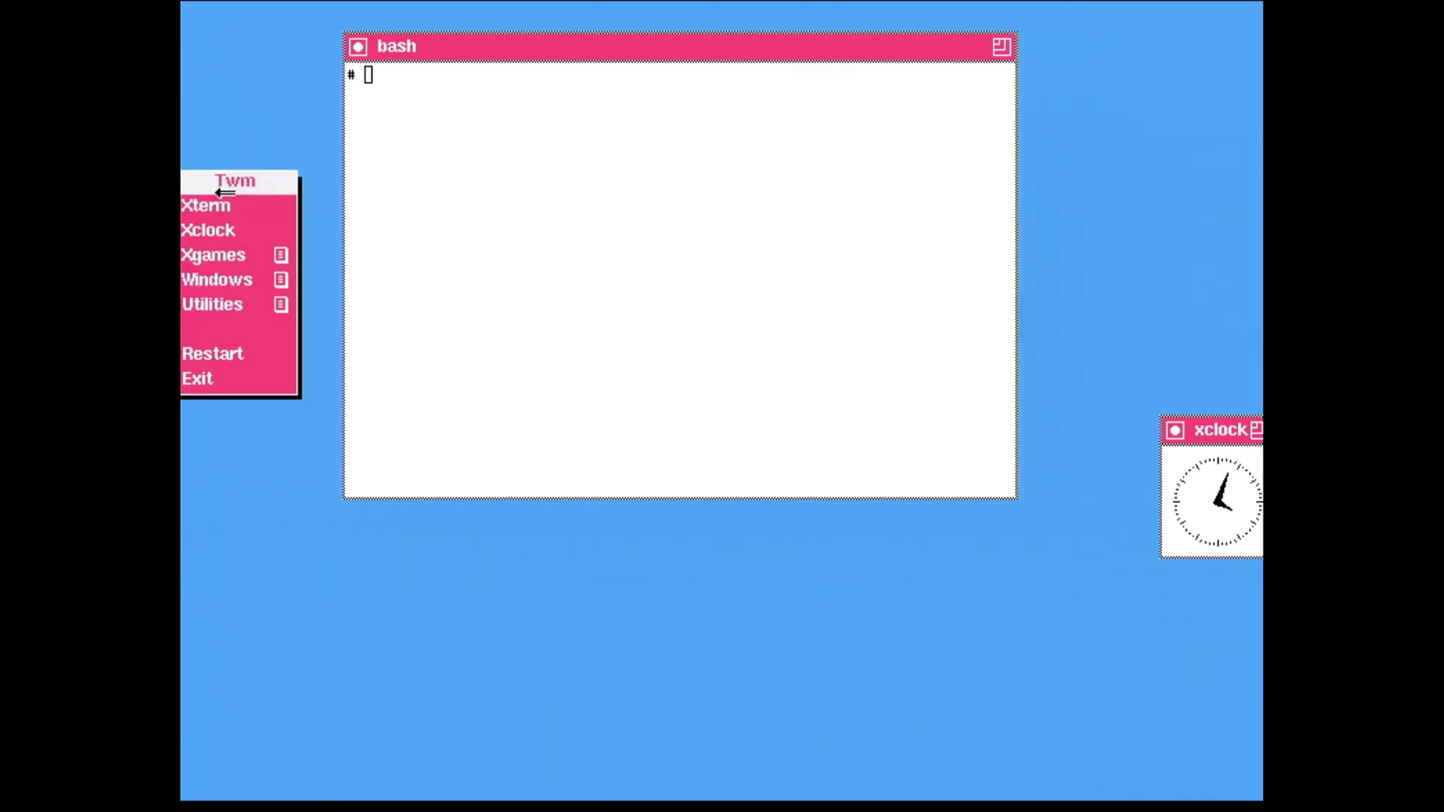
# Launch Tetris from the games menu and drop the first few pieces
pyautogui.moveTo(279, 262)
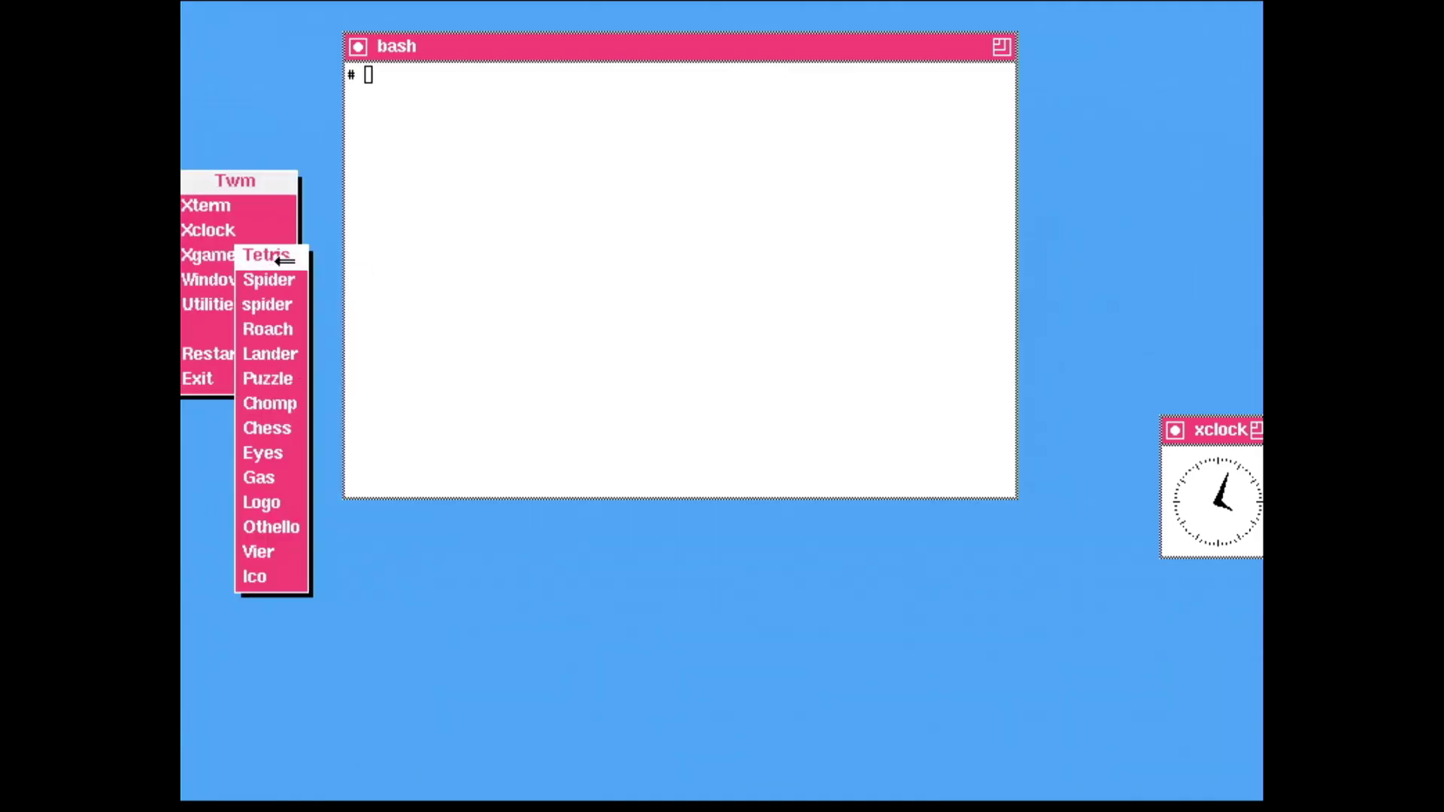
pyautogui.click(282, 260)
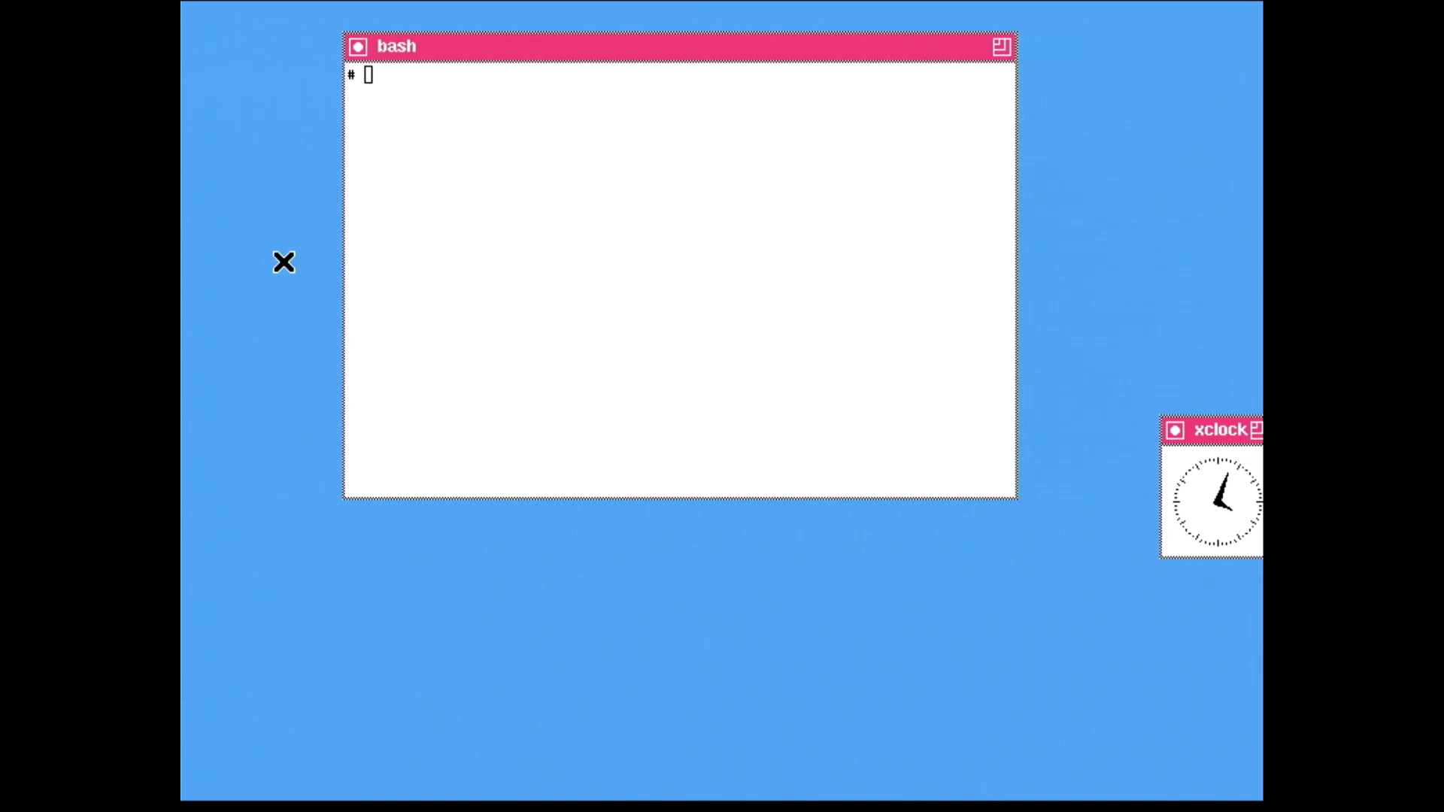
pyautogui.click(601, 30)
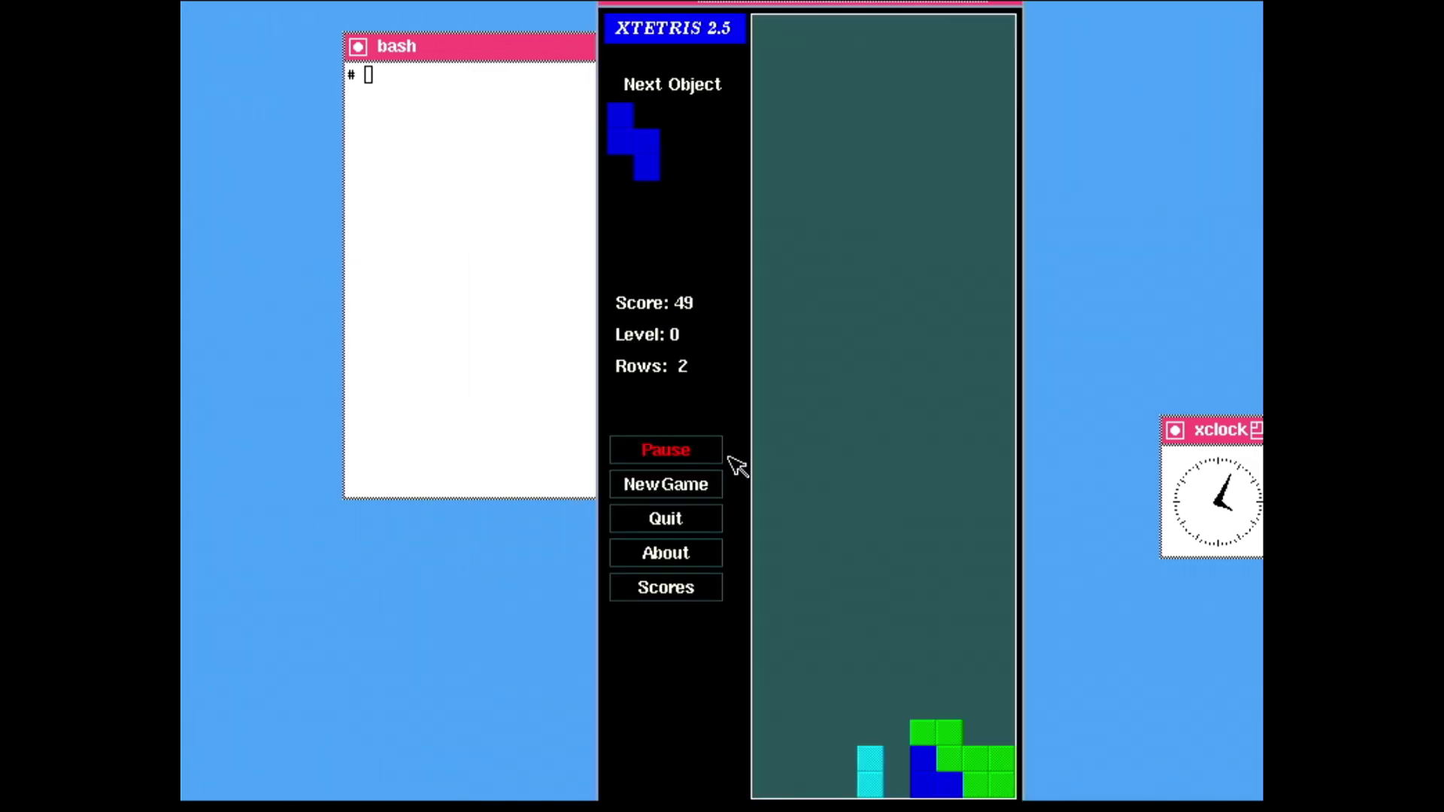
pyautogui.press('Left')
pyautogui.press('Left')
pyautogui.press('Left')
pyautogui.press('space')
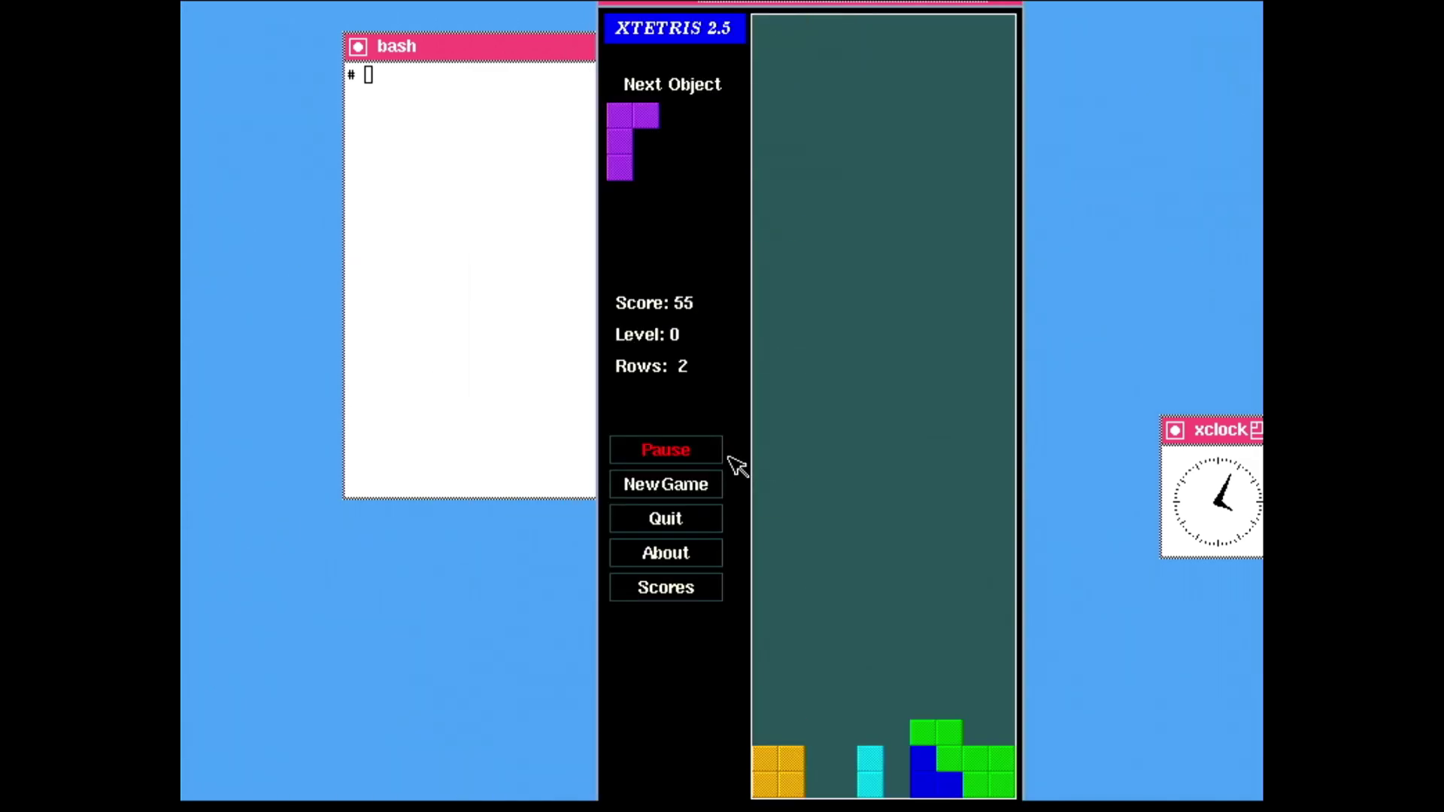
pyautogui.press('space')
pyautogui.press('space')
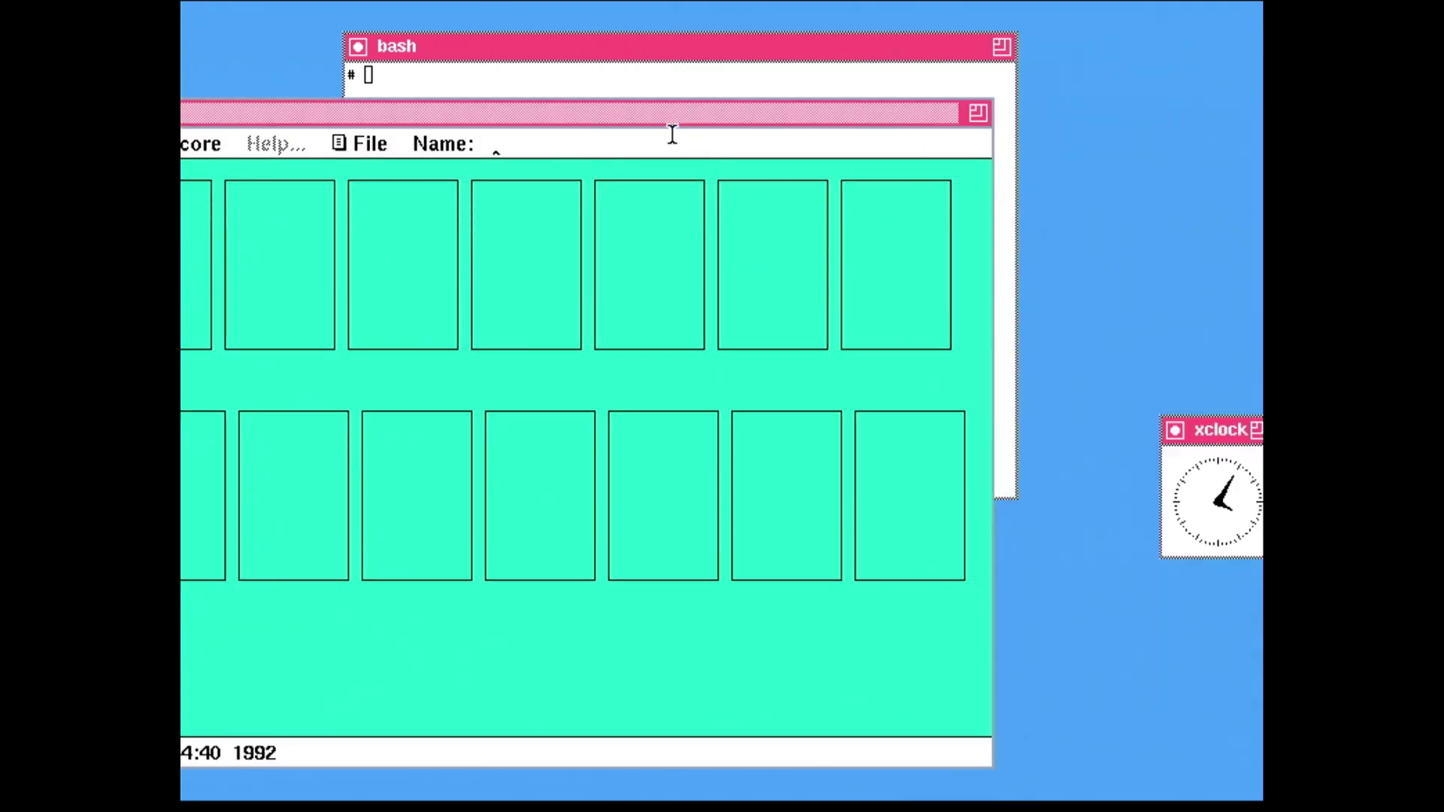
# Try solitaire, the sliding puzzle, chess (bishop c1 to d2) and Connect Four
pyautogui.moveTo(527, 305); pyautogui.dragTo(726, 297)
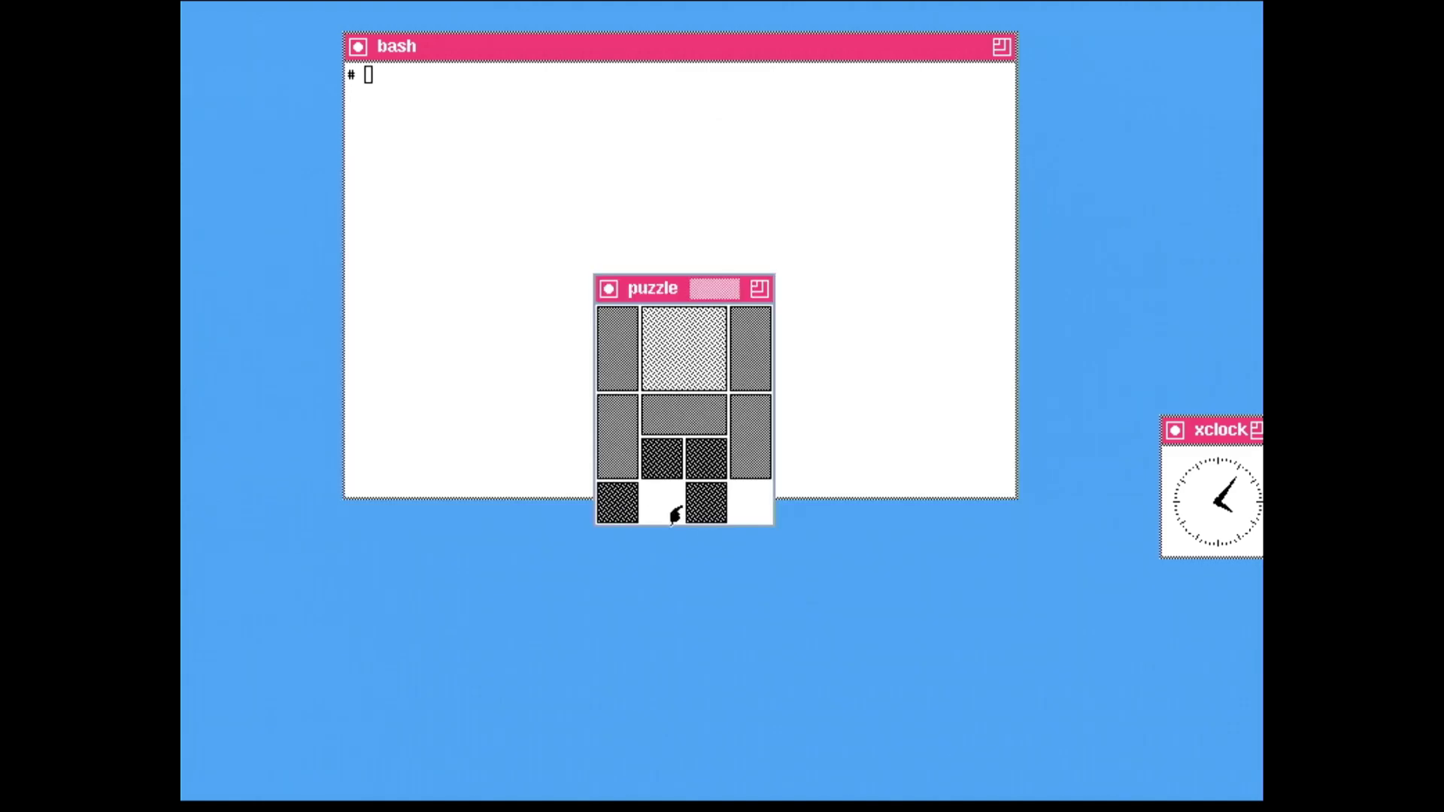
pyautogui.click(647, 517)
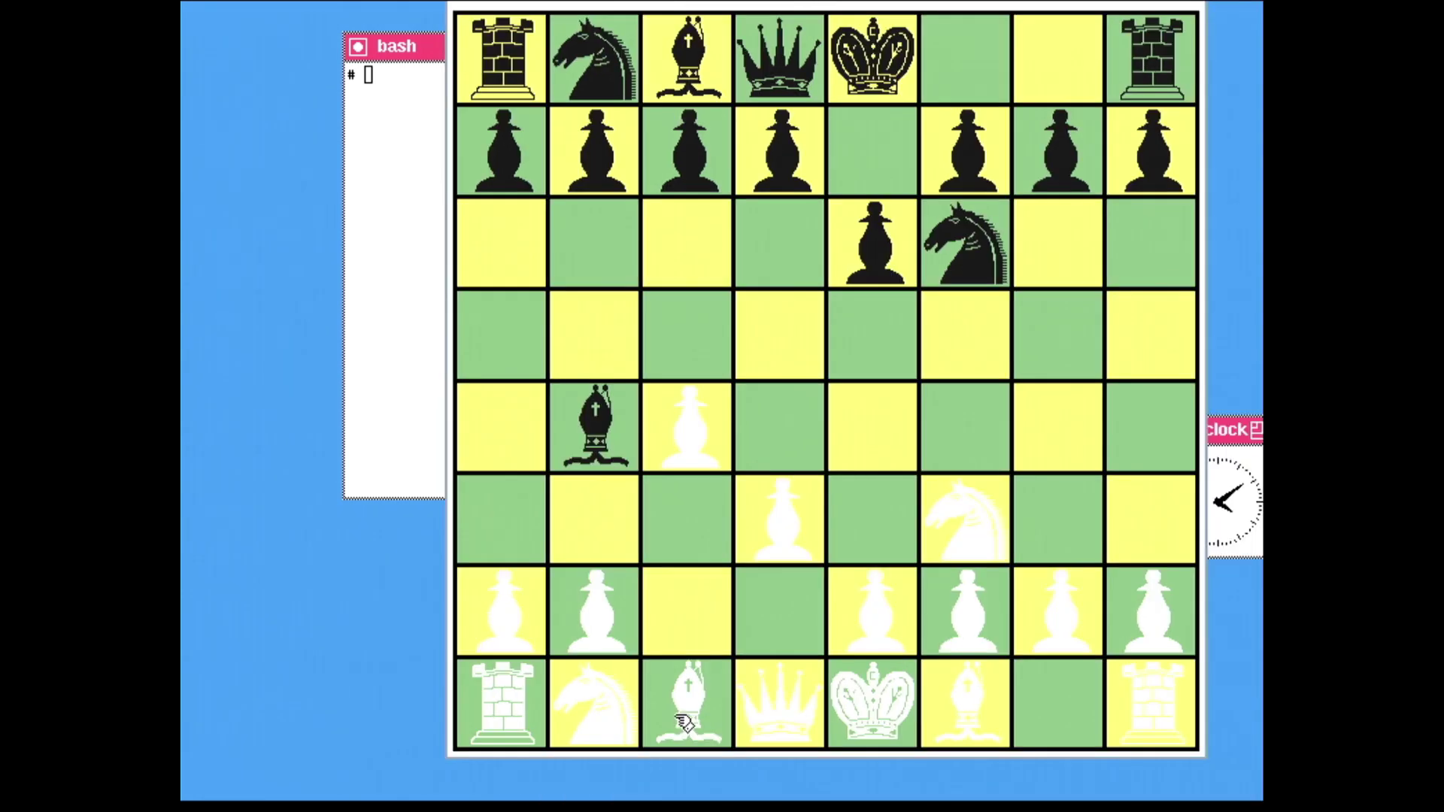
pyautogui.moveTo(686, 724); pyautogui.dragTo(782, 608)
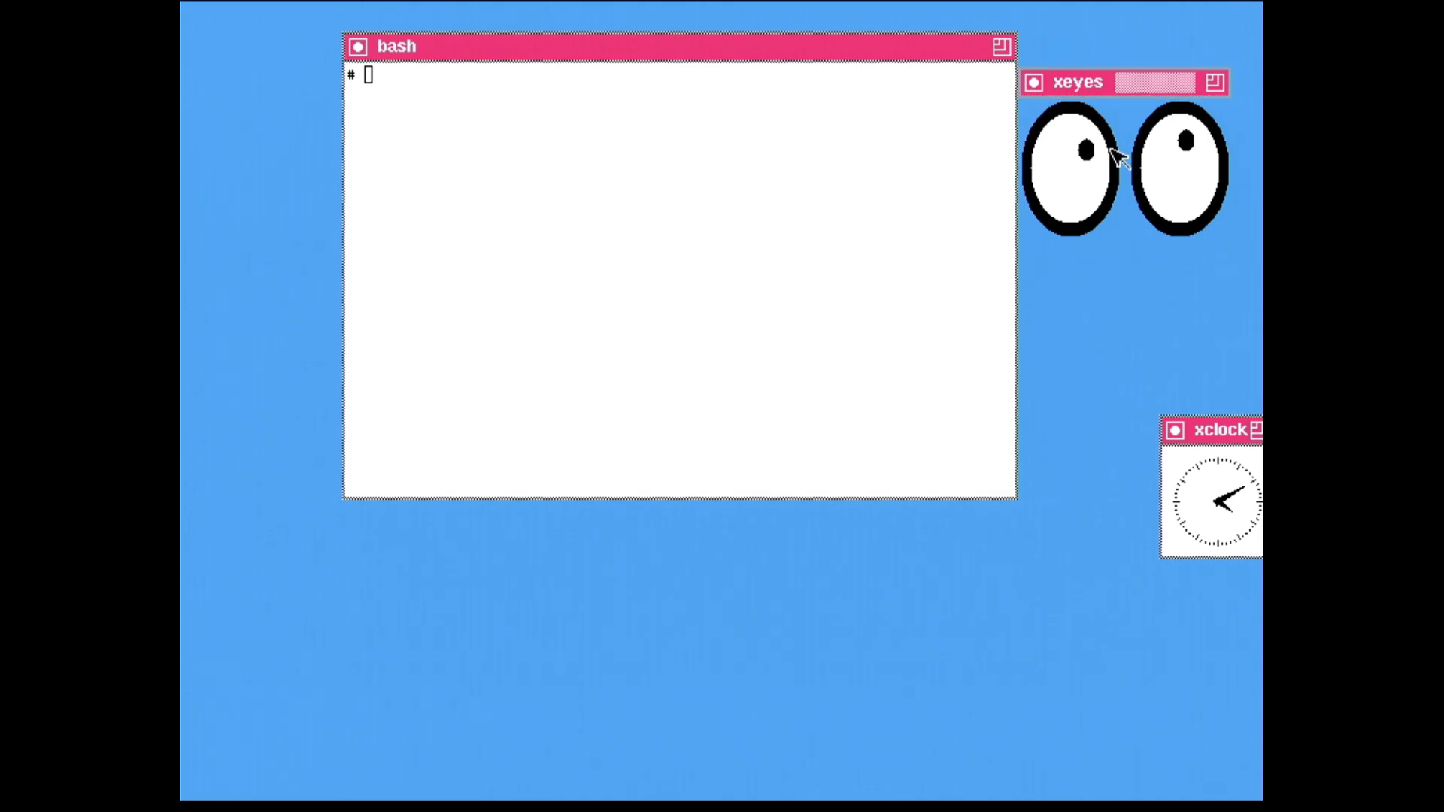
pyautogui.click(1111, 500)
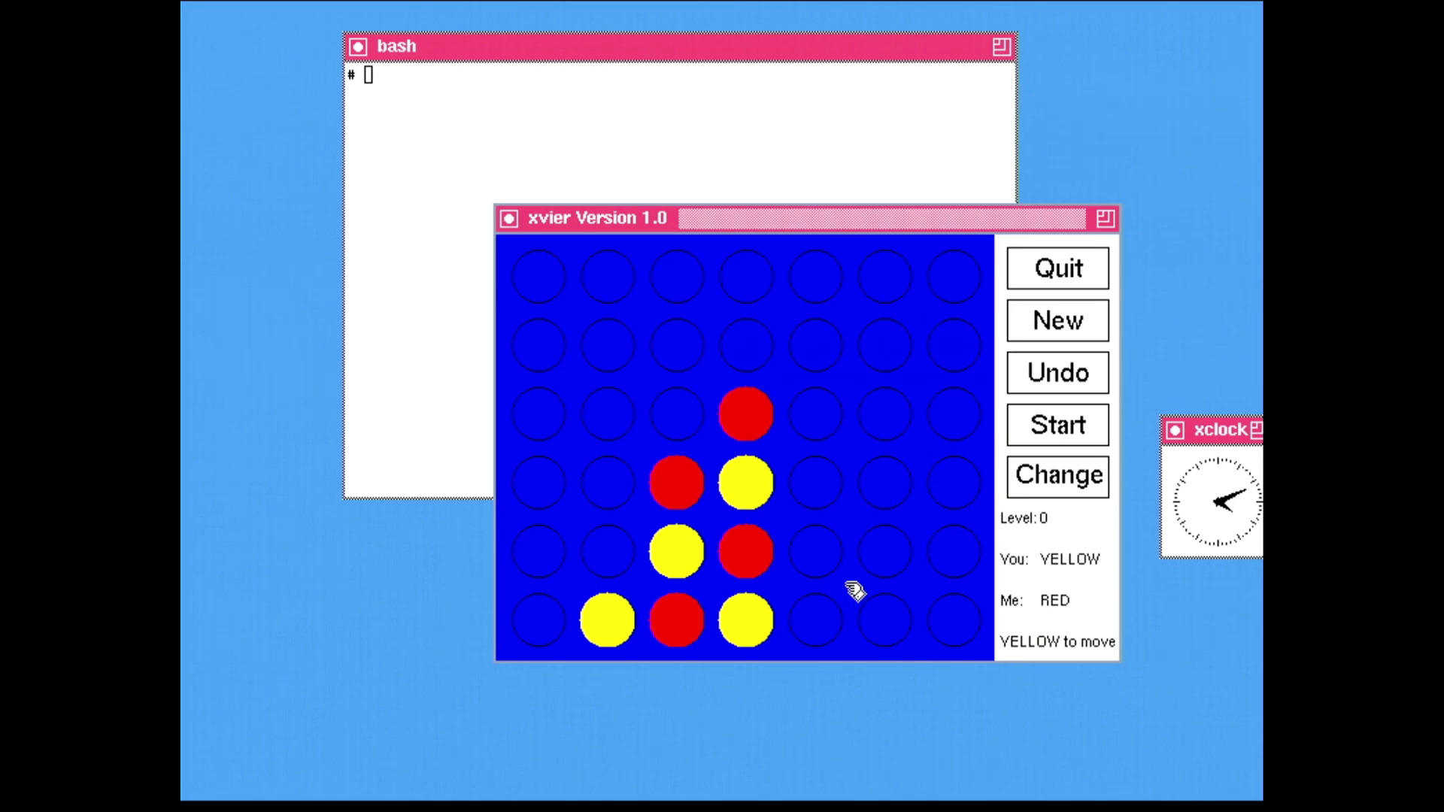
pyautogui.click(545, 282)
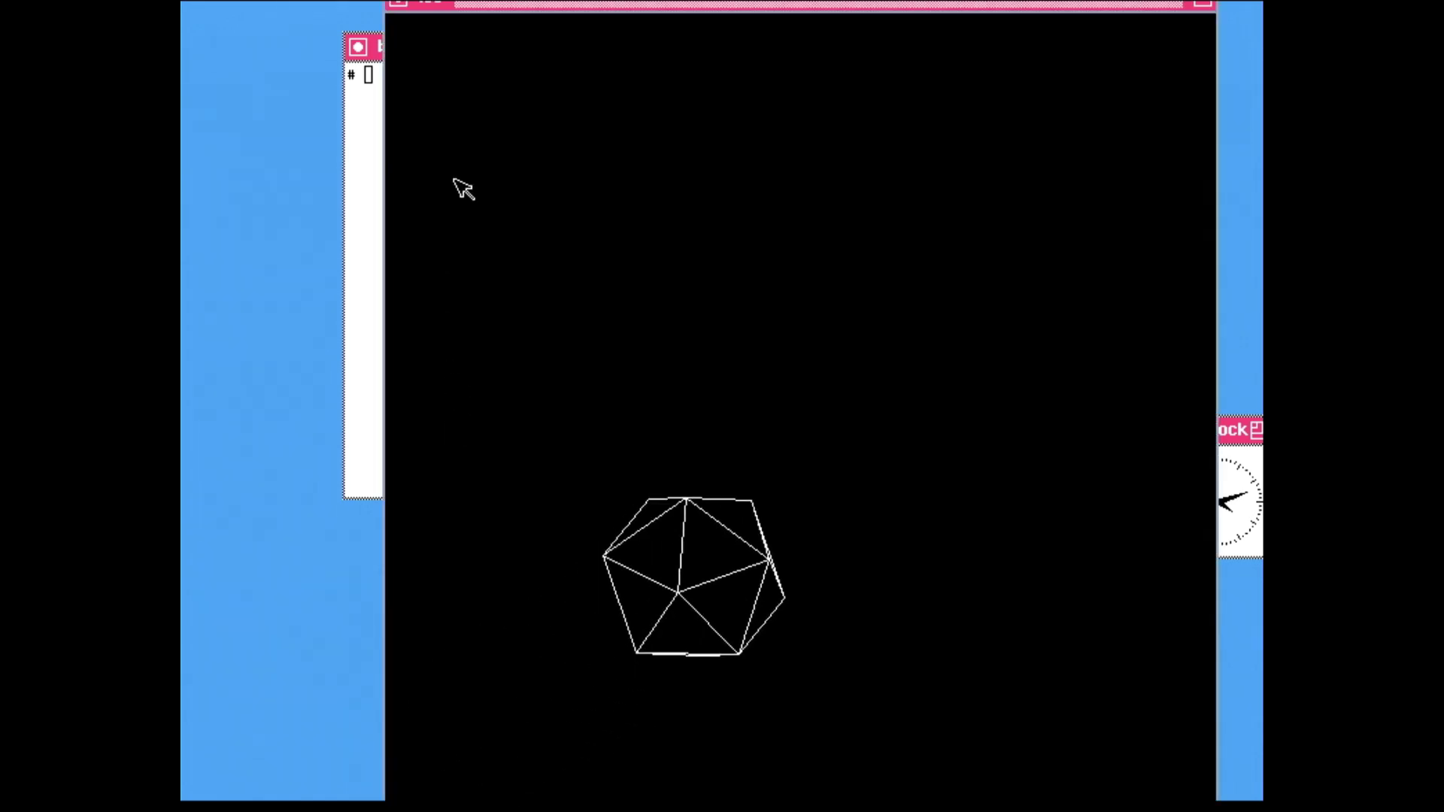
pyautogui.click(225, 335)
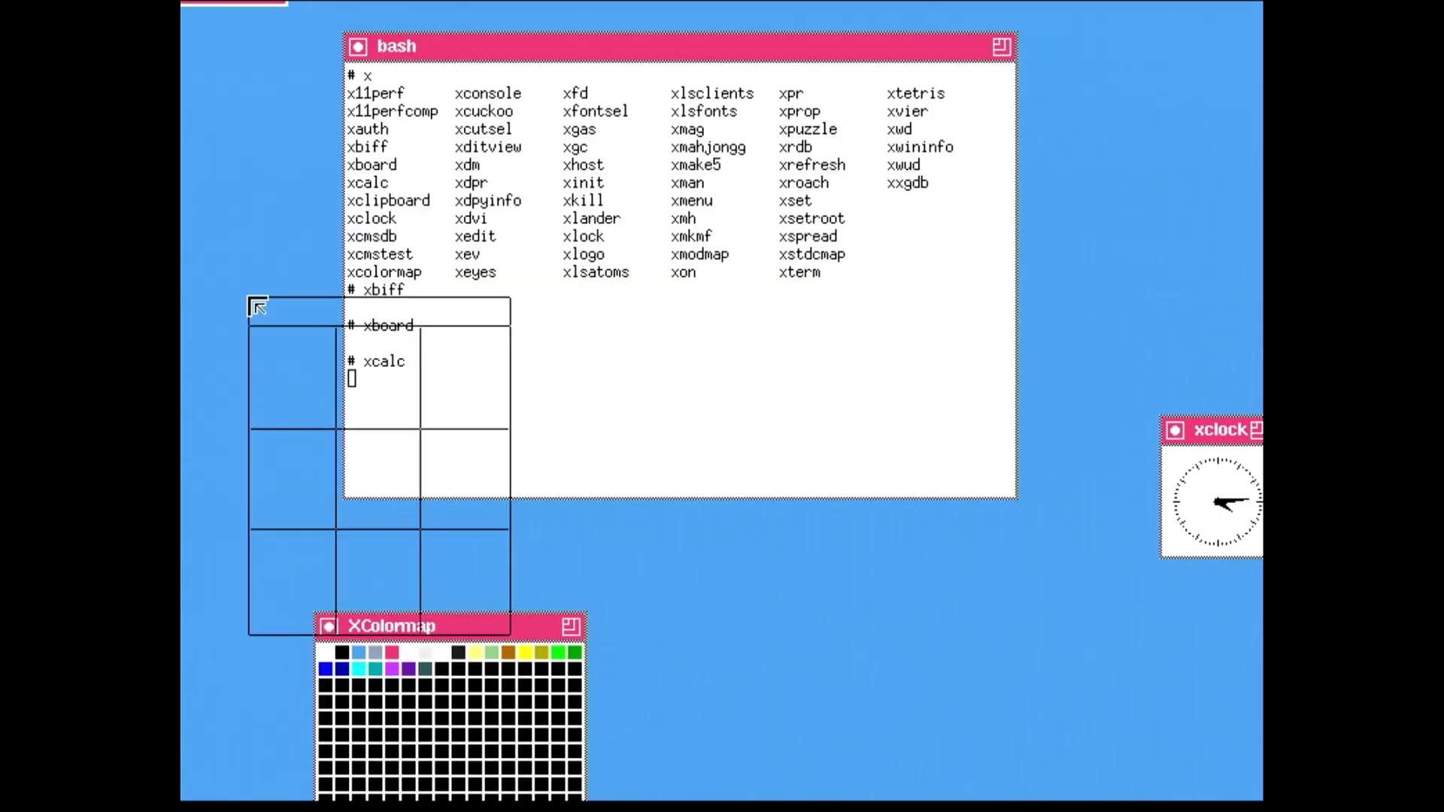
# Place the xcalc, xev and xmahjongg windows on the desktop
pyautogui.click(706, 228)
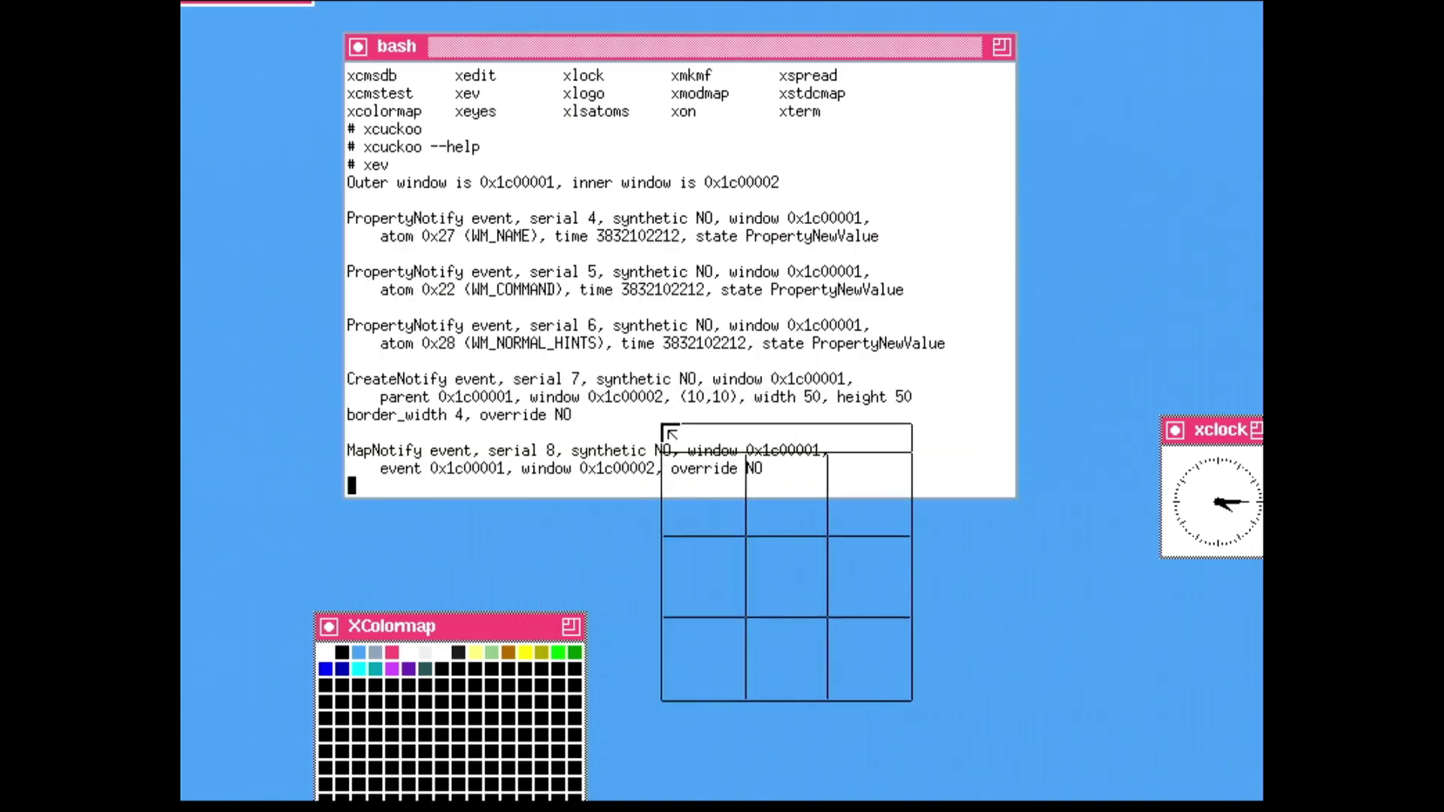
pyautogui.click(671, 434)
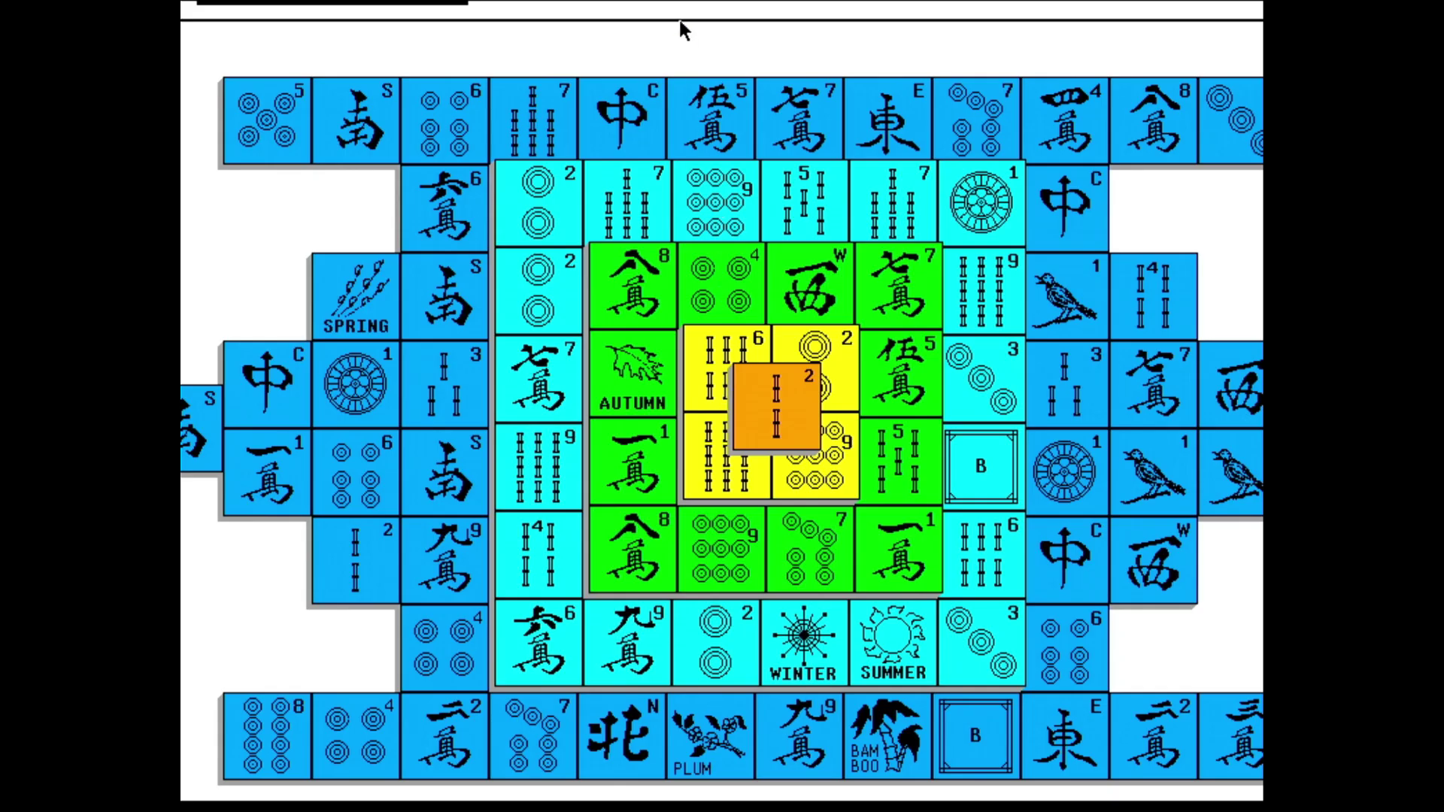
pyautogui.click(702, 516)
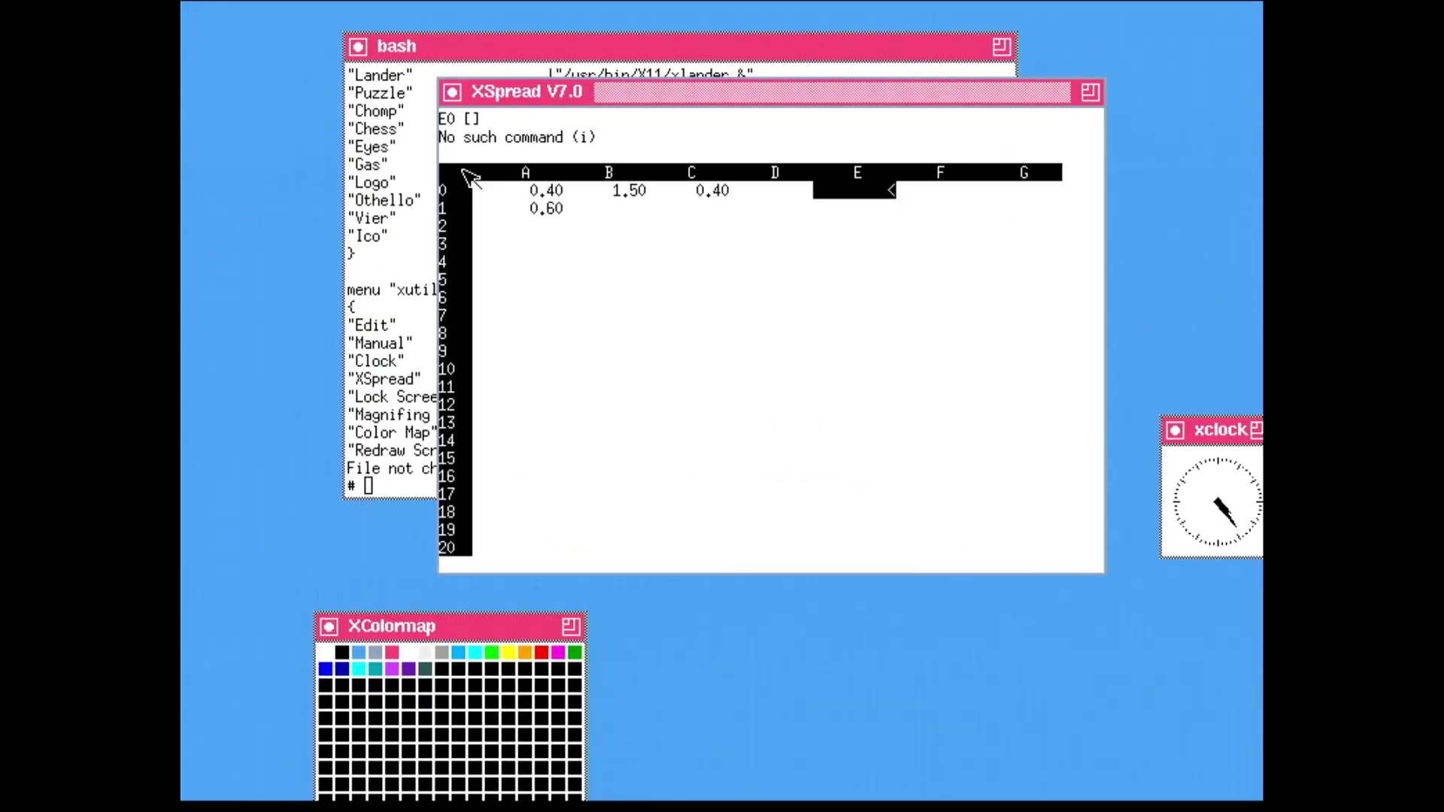
# Label xspread cell E0 'Text', then add an XSpread entry to system.twmrc and save
pyautogui.press('"')
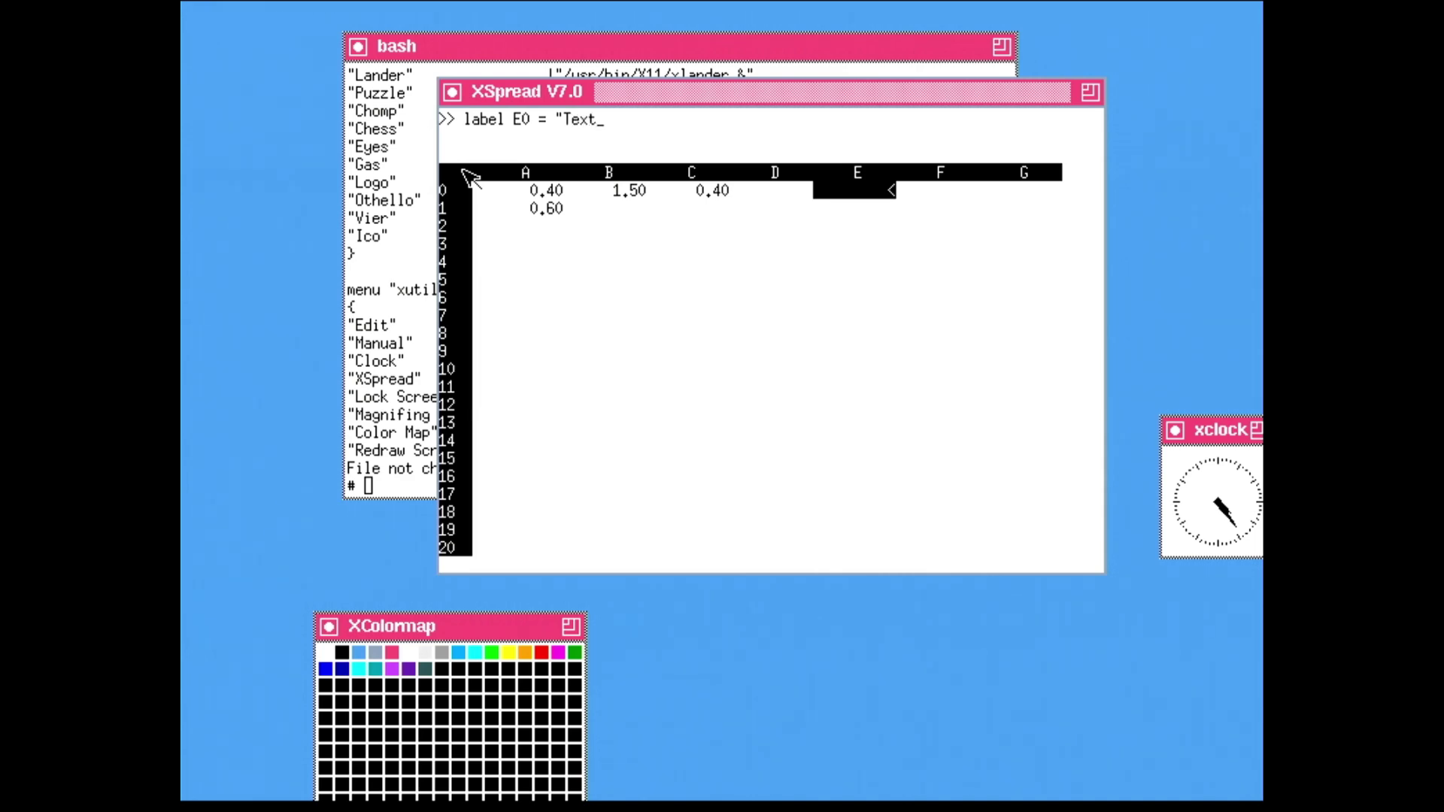
pyautogui.press('Return')
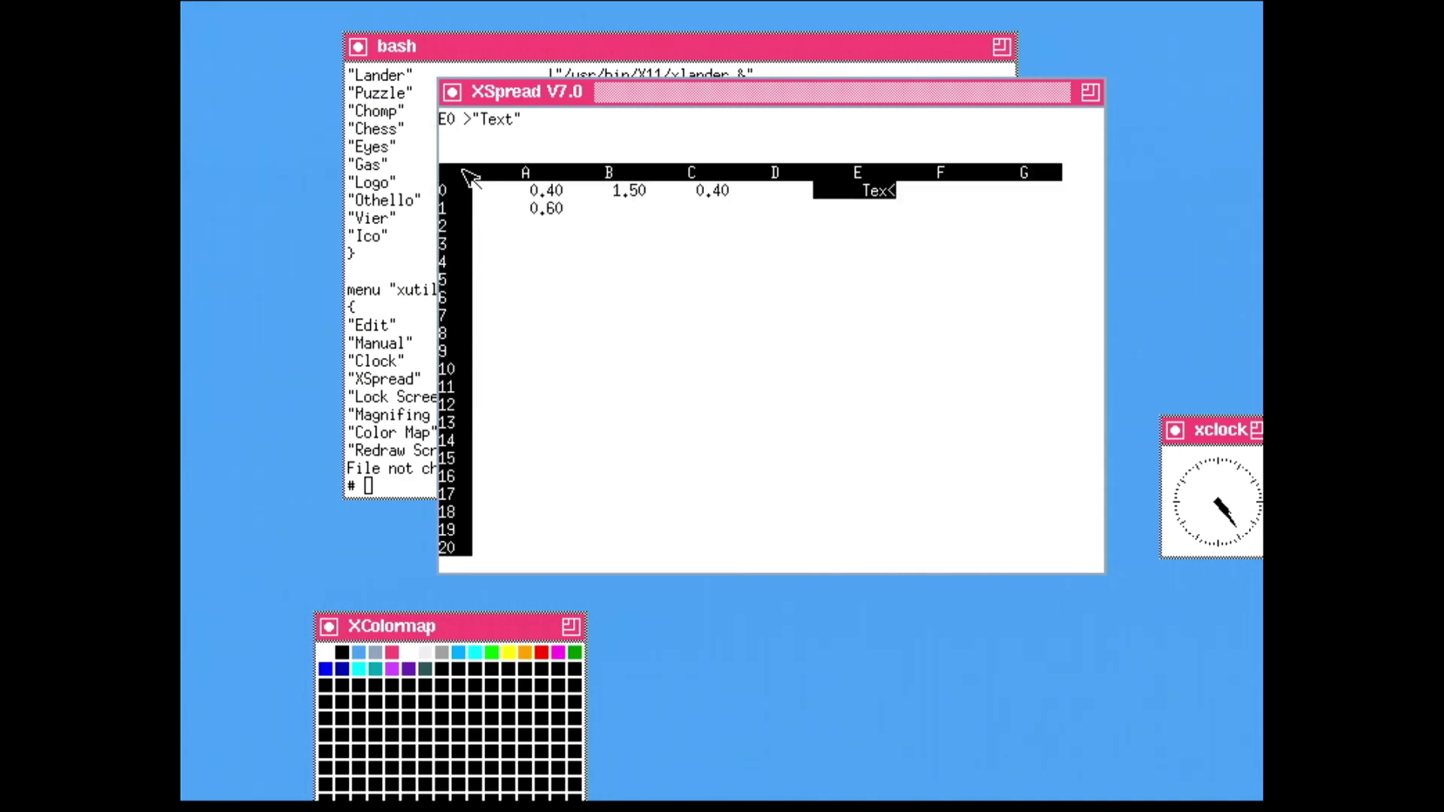
pyautogui.write('/usr/bin/X11/xspread &"')
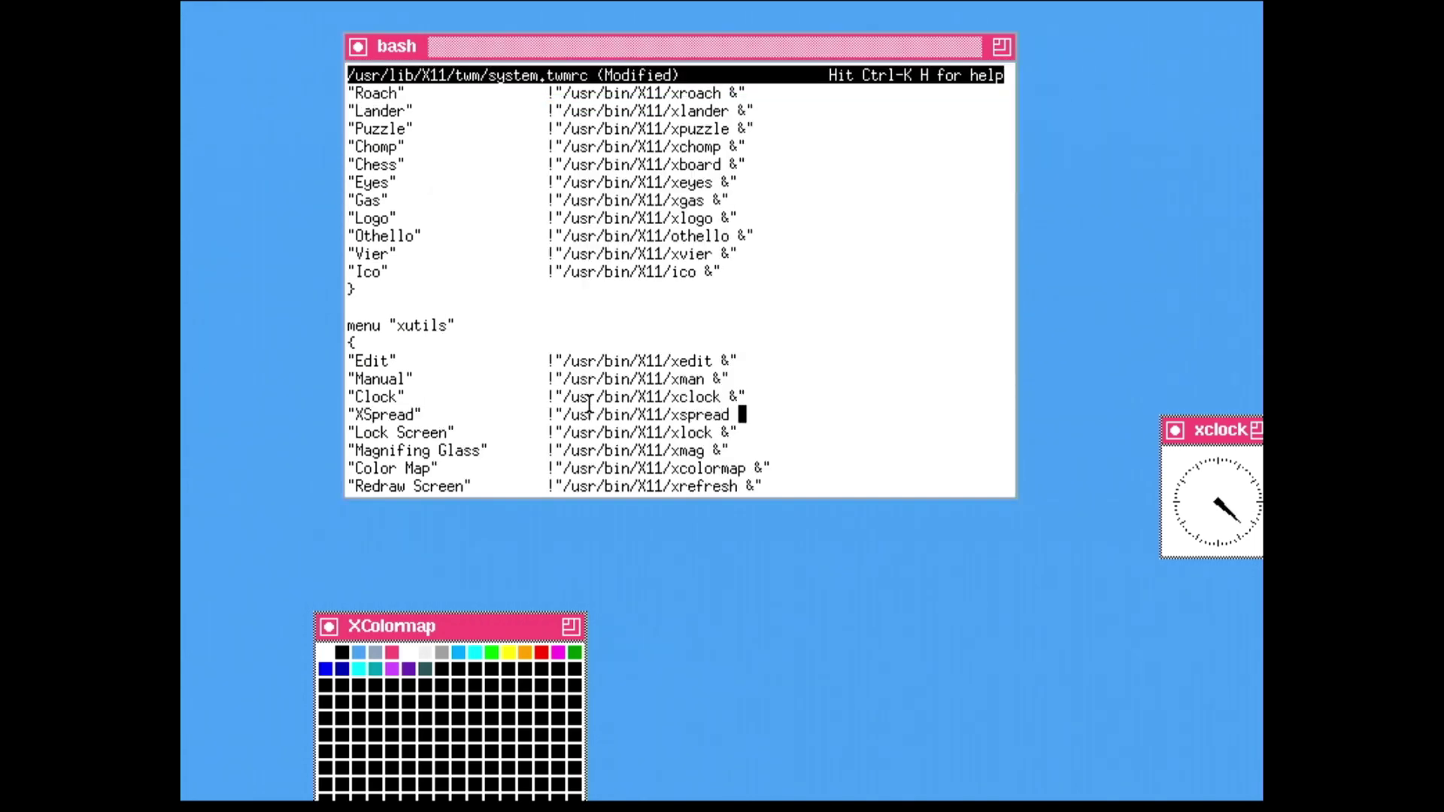
pyautogui.hotkey('ctrl', 's')
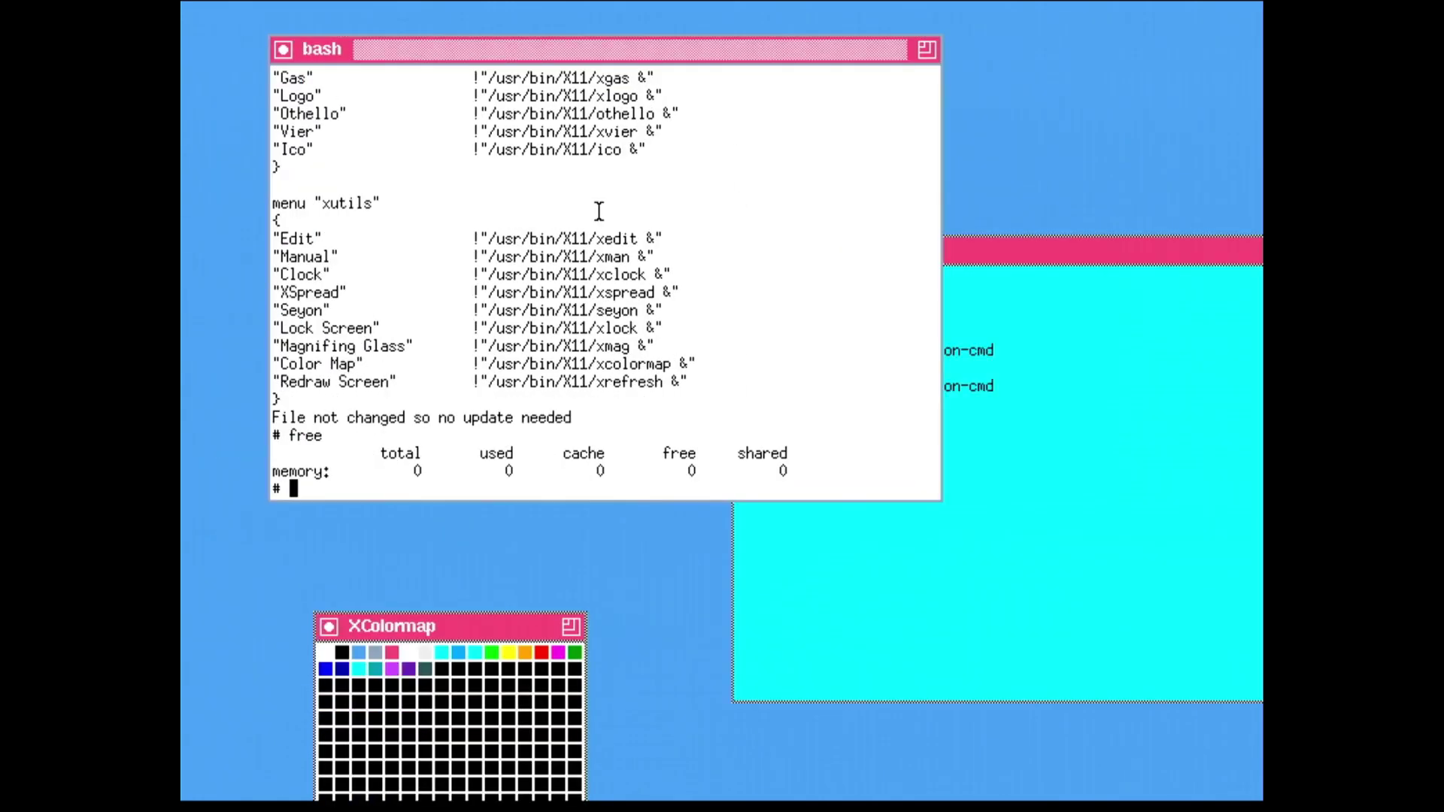
# Run ps -U to refresh the process database and move Seyon's display over the terminal
pyautogui.write('ps')
pyautogui.press('Tab')
pyautogui.press('Tab')
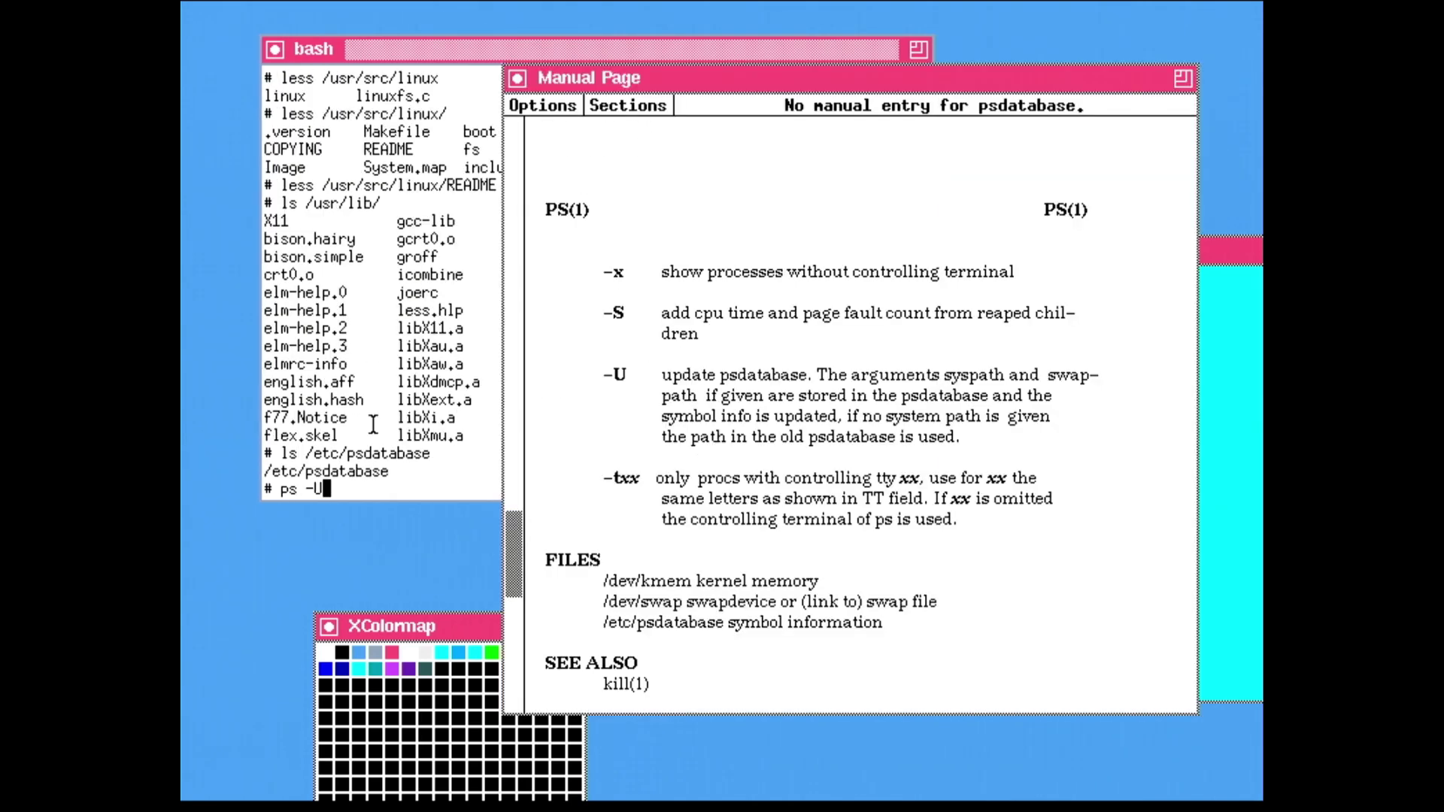
pyautogui.write('U')
pyautogui.press('Return')
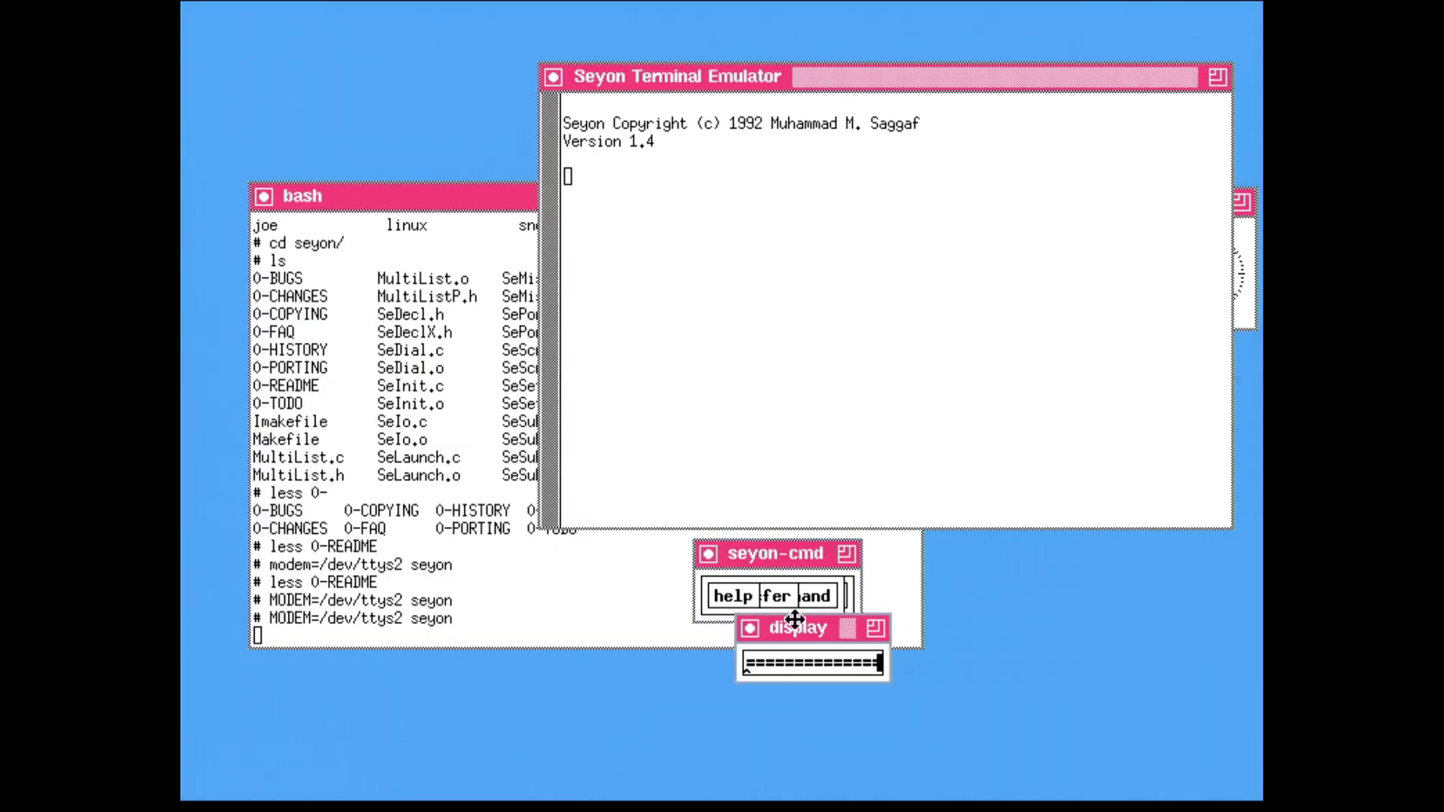
pyautogui.moveTo(794, 621); pyautogui.dragTo(849, 366)
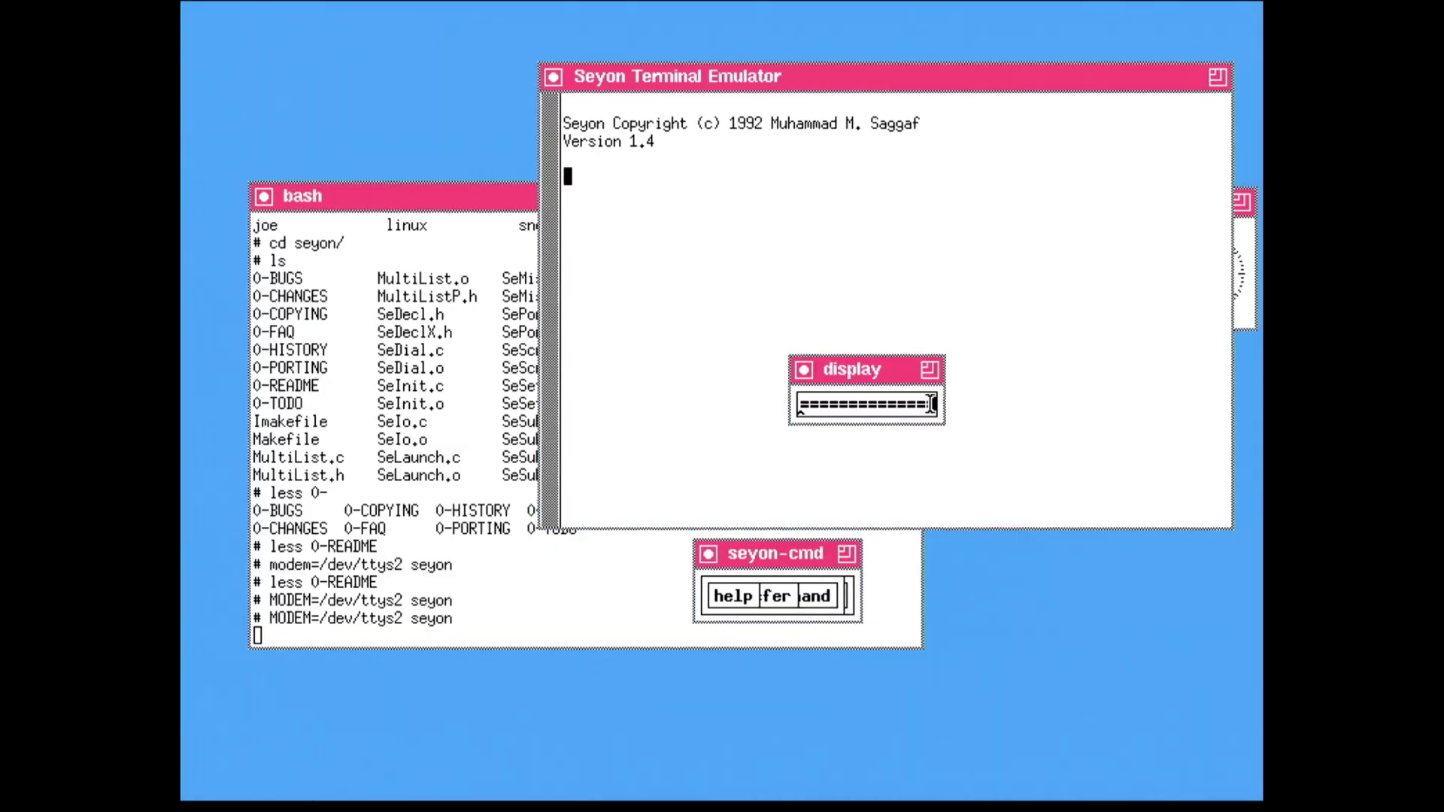
pyautogui.click(1011, 535)
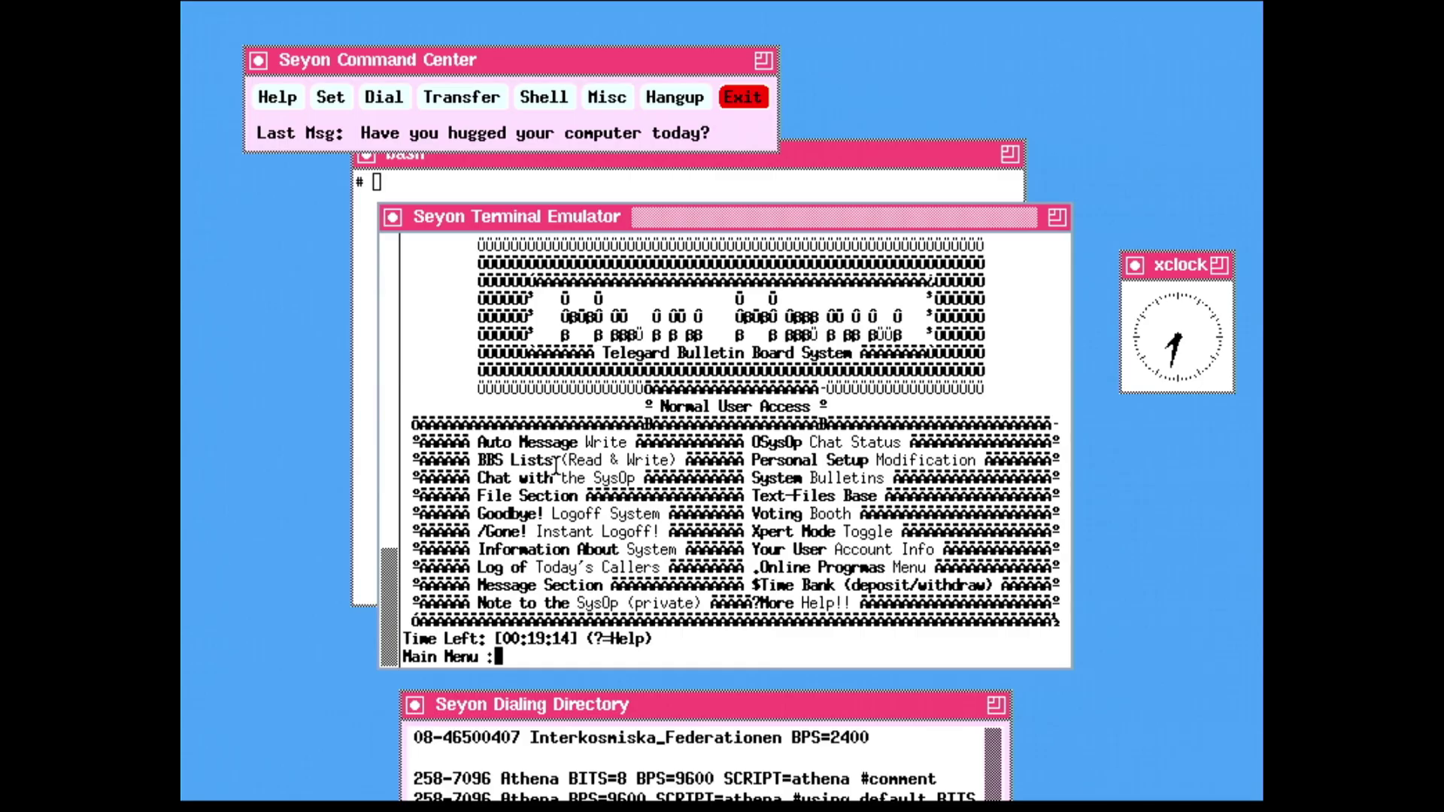
# Enter '.' at the Telegard Main Menu, then choose L at the Online Programs Menu
pyautogui.write('.')
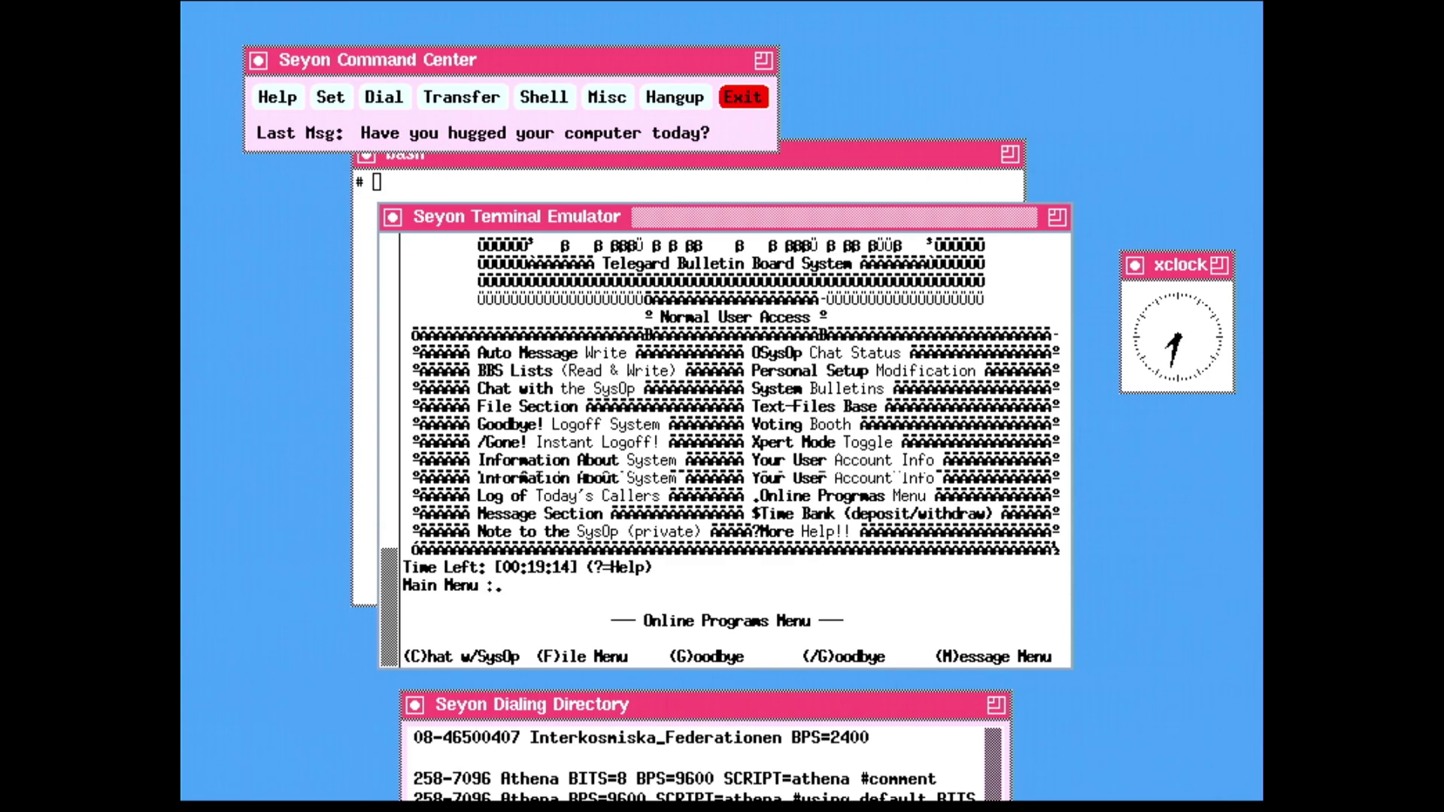
pyautogui.press('Return')
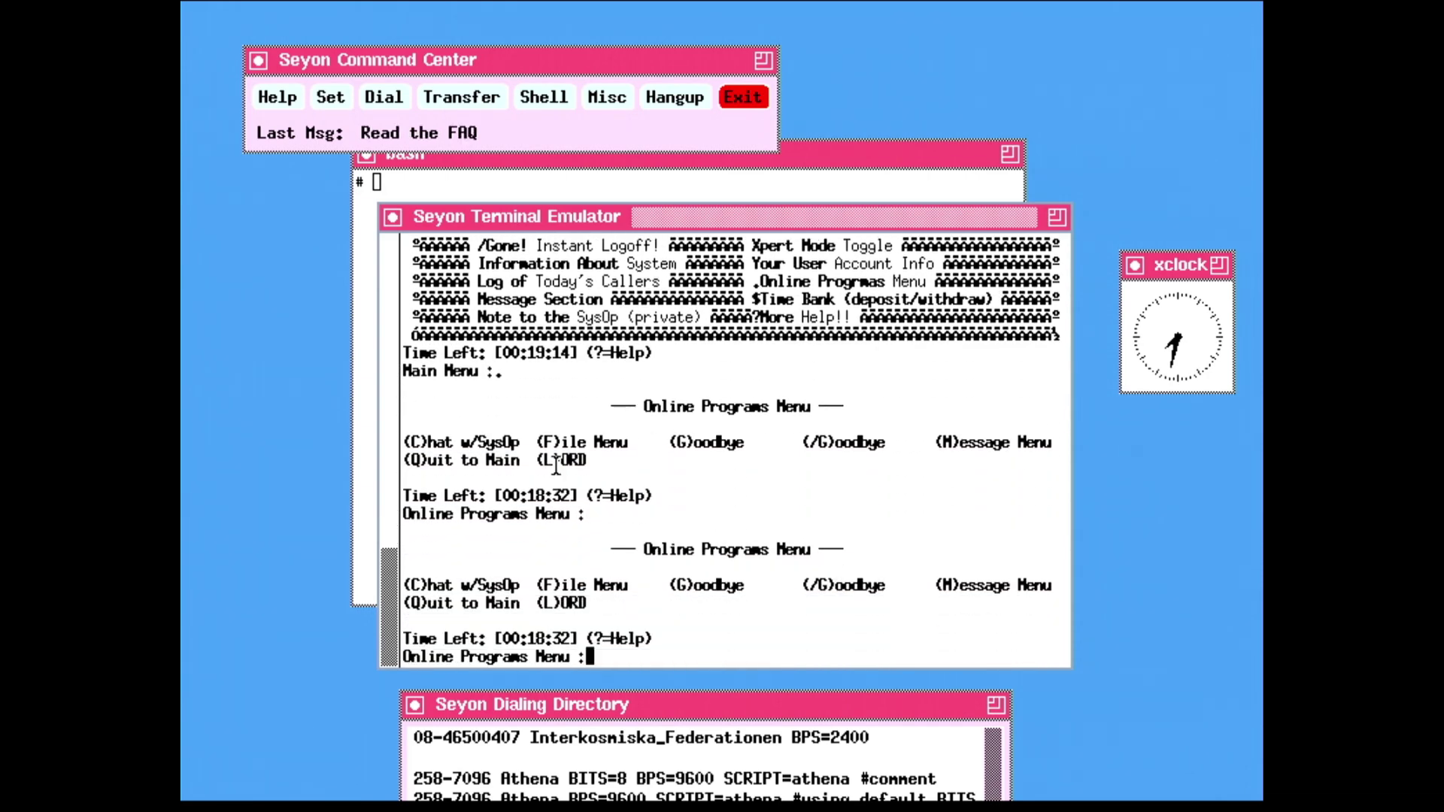
pyautogui.write('L')
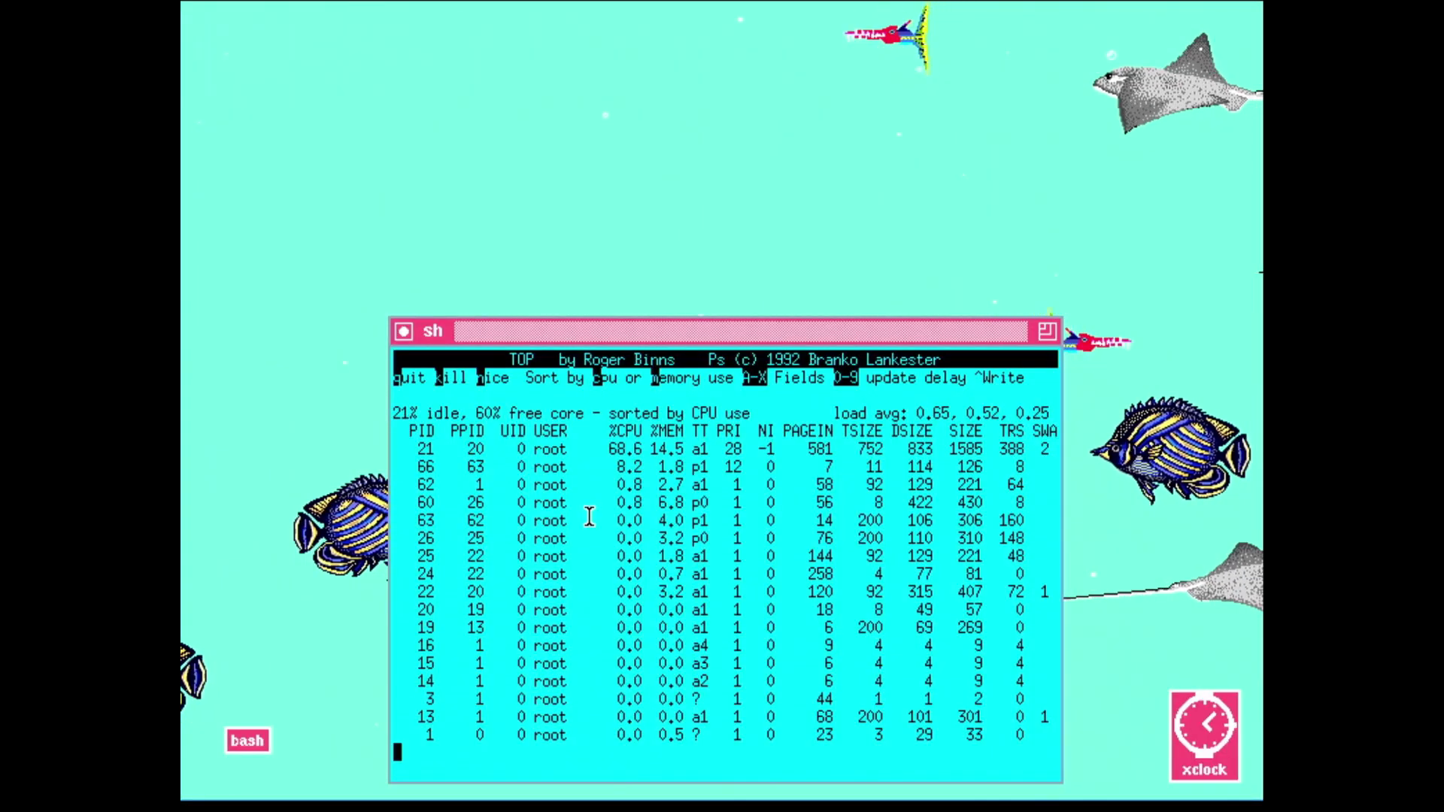
# Quit top with q, returning to the root shell prompt
pyautogui.press('q')
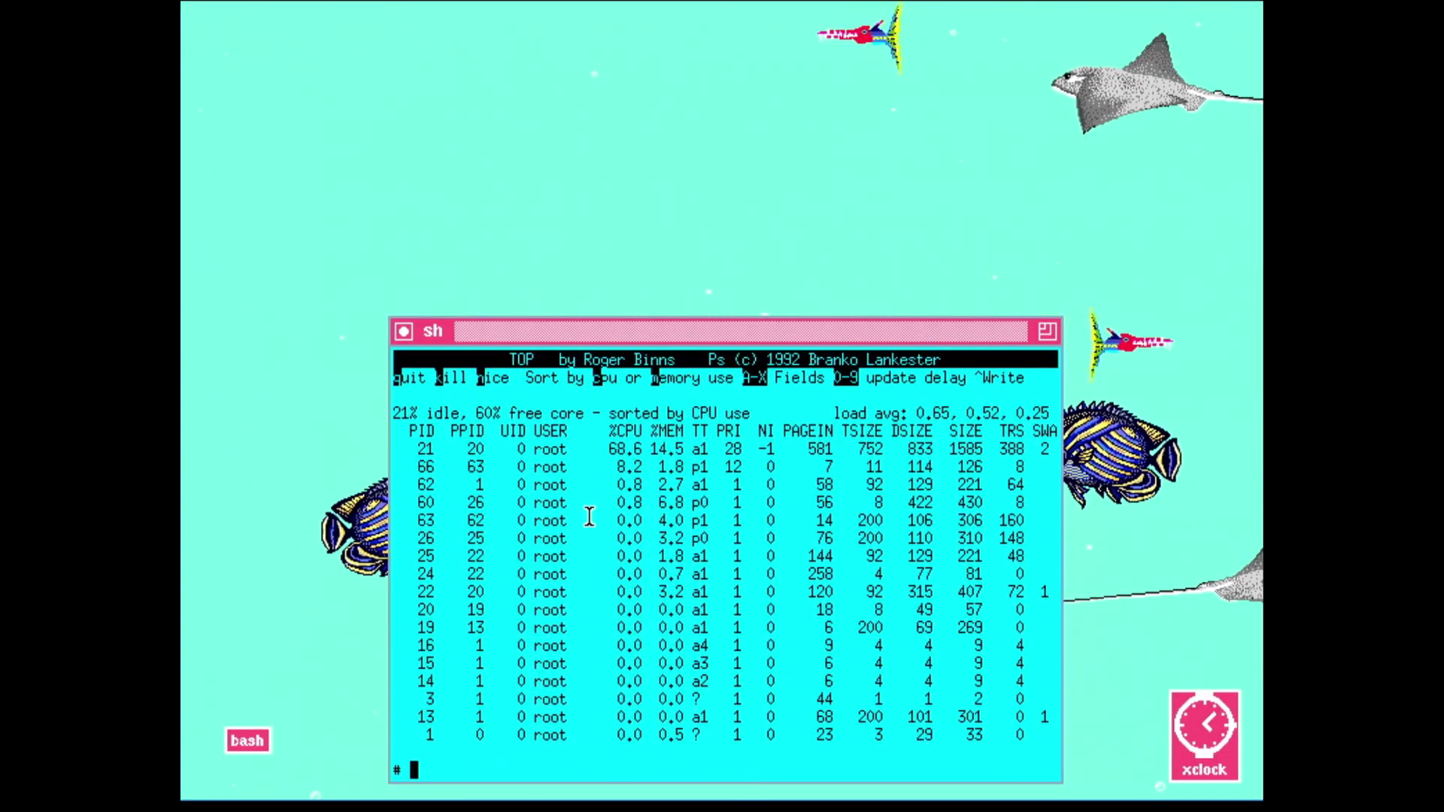